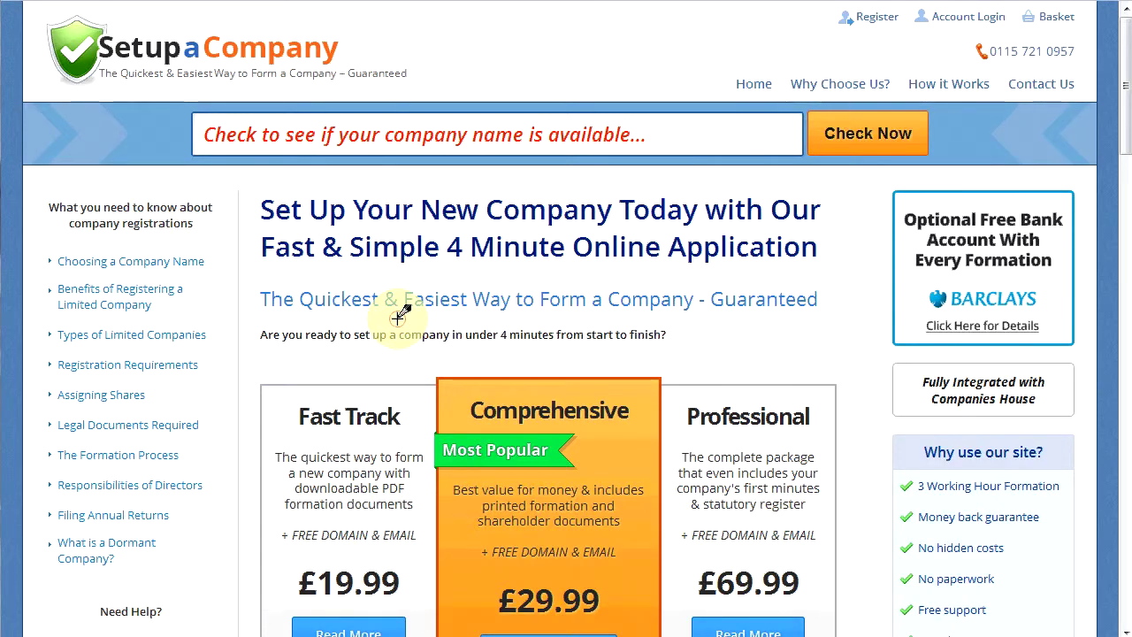
scroll(399, 318, down, 2)
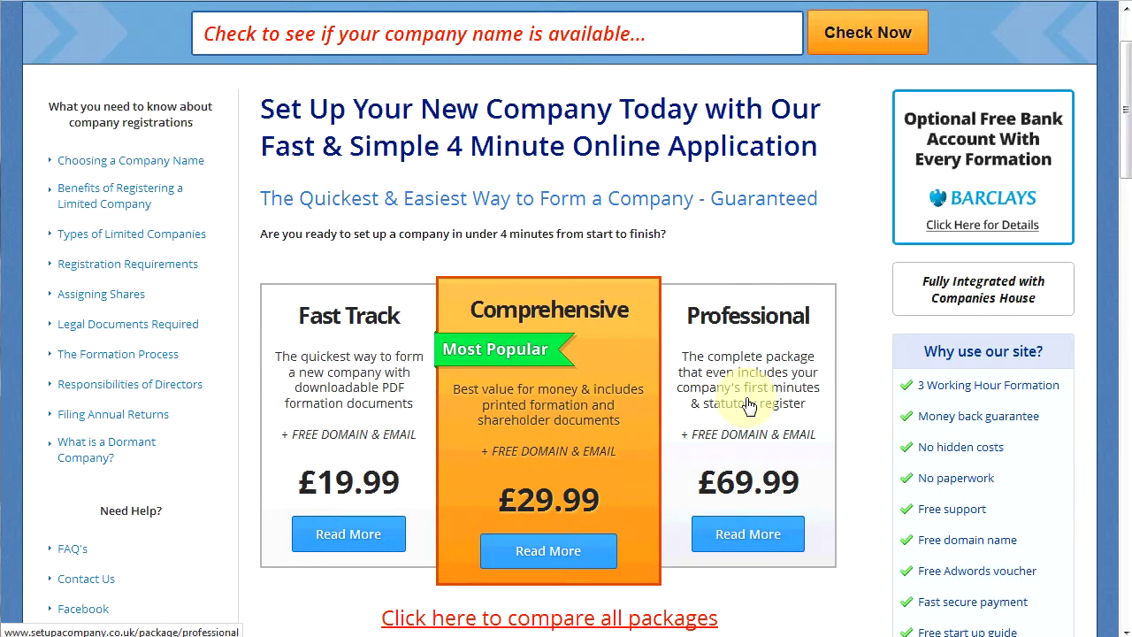
scroll(748, 405, up, 1)
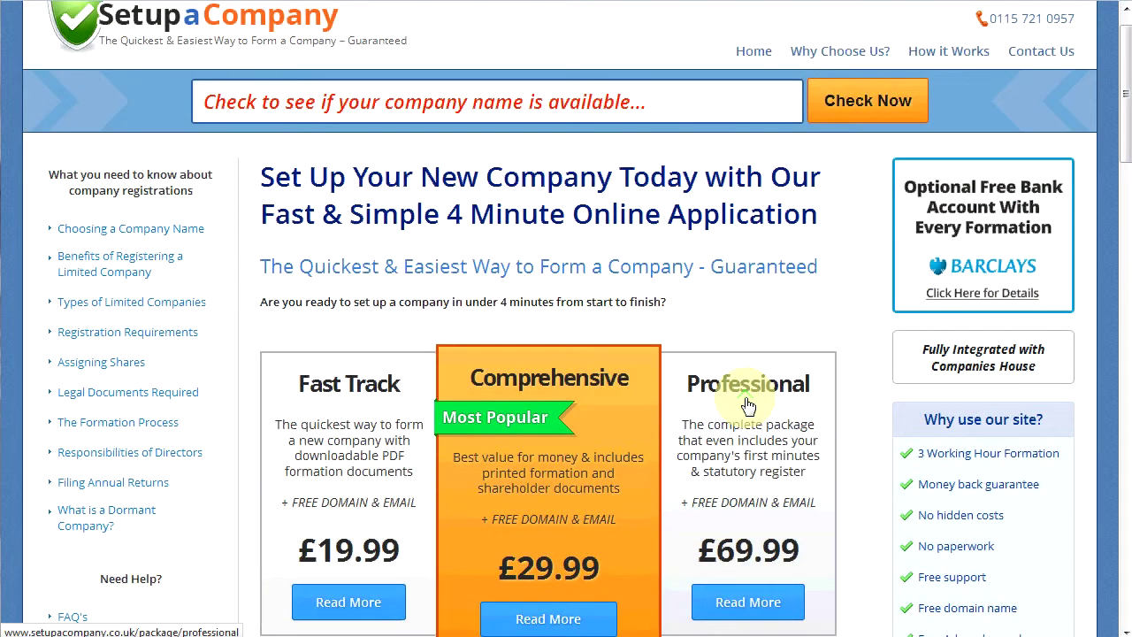
scroll(748, 405, up, 1)
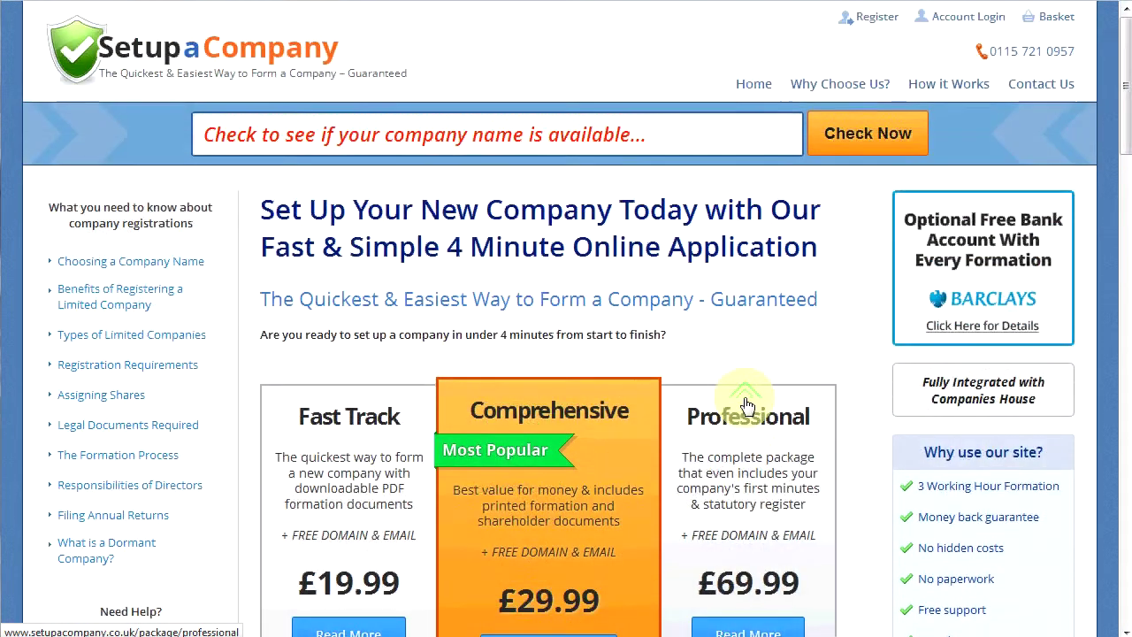
Check whether the company name 'your example company' is available for registration.
click(597, 139)
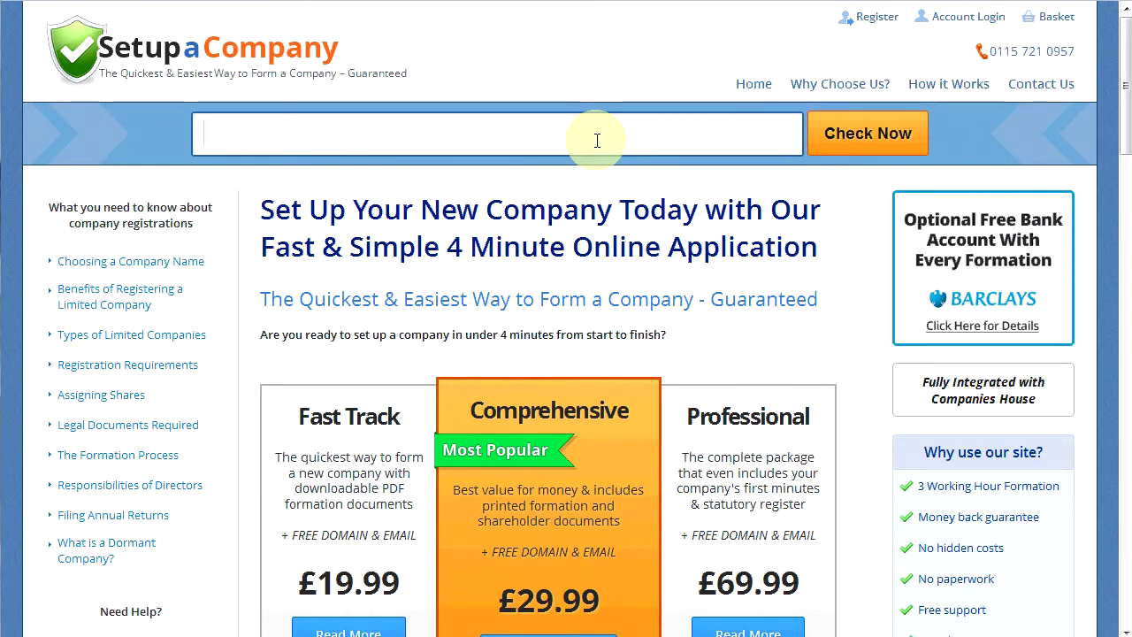
text(your example company)
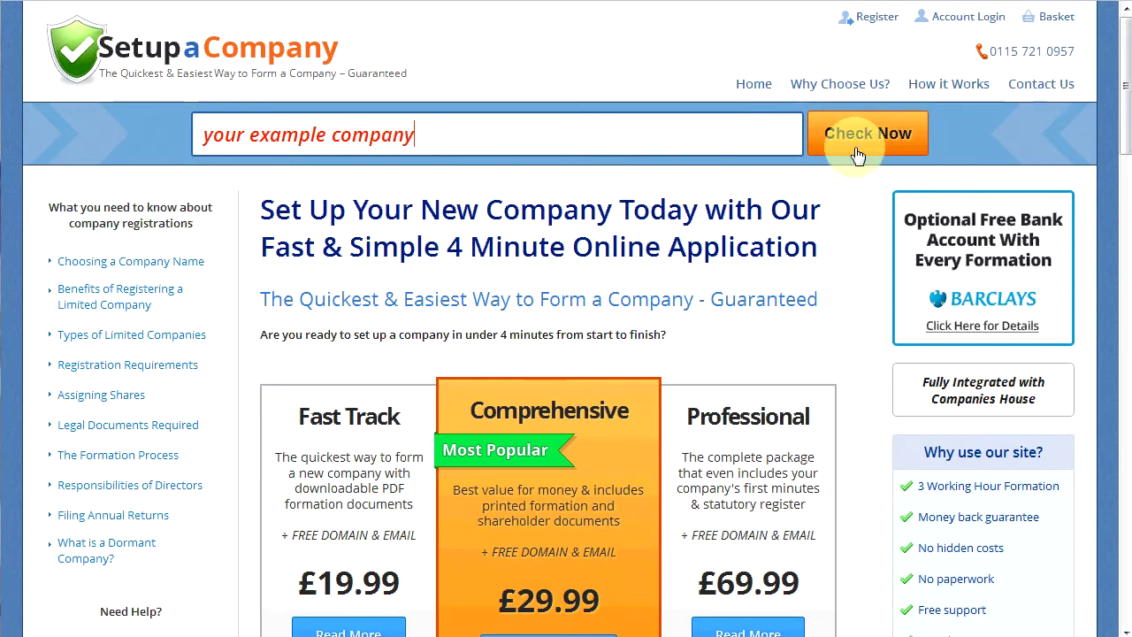
click(856, 154)
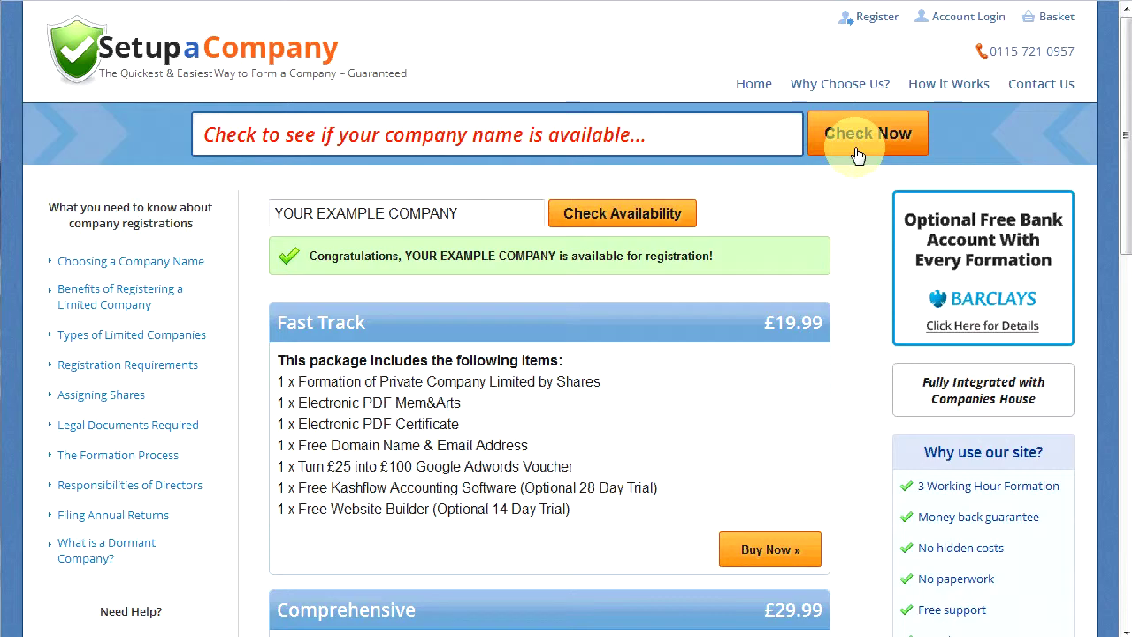
Compare the three packages' contents and buy the Comprehensive package at £29.99.
scroll(785, 306, down, 3)
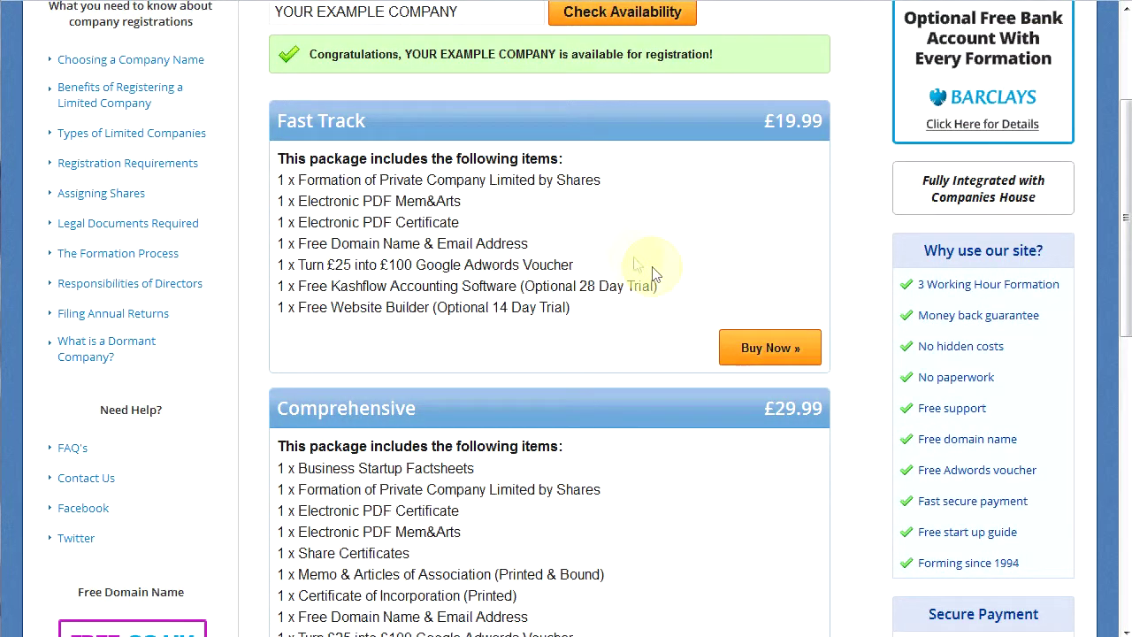
scroll(633, 264, down, 3)
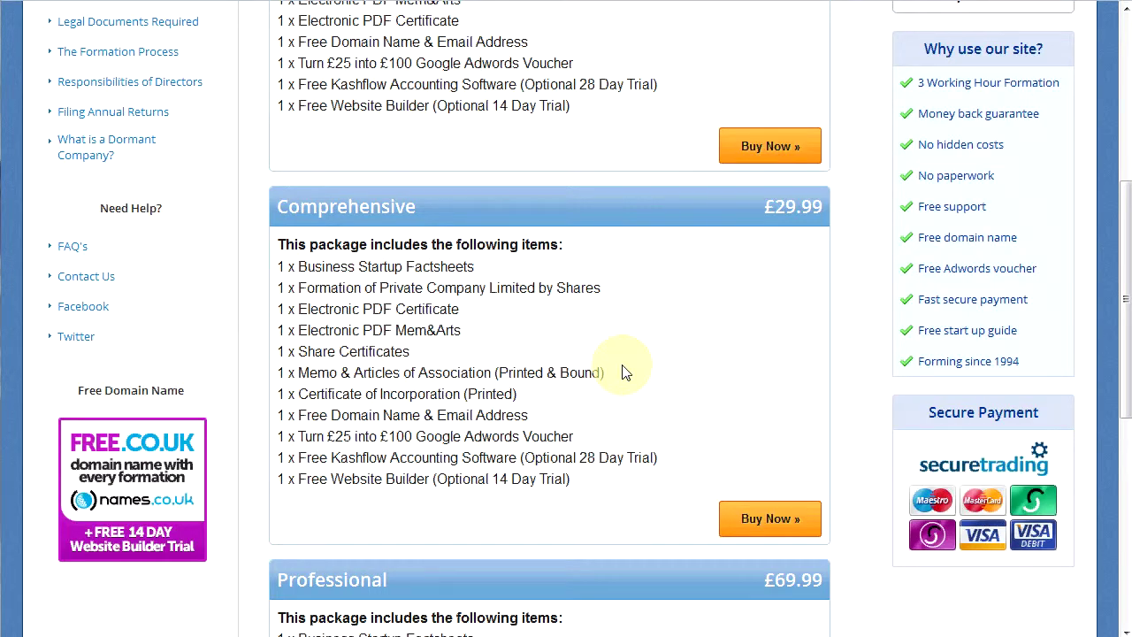
scroll(623, 372, down, 5)
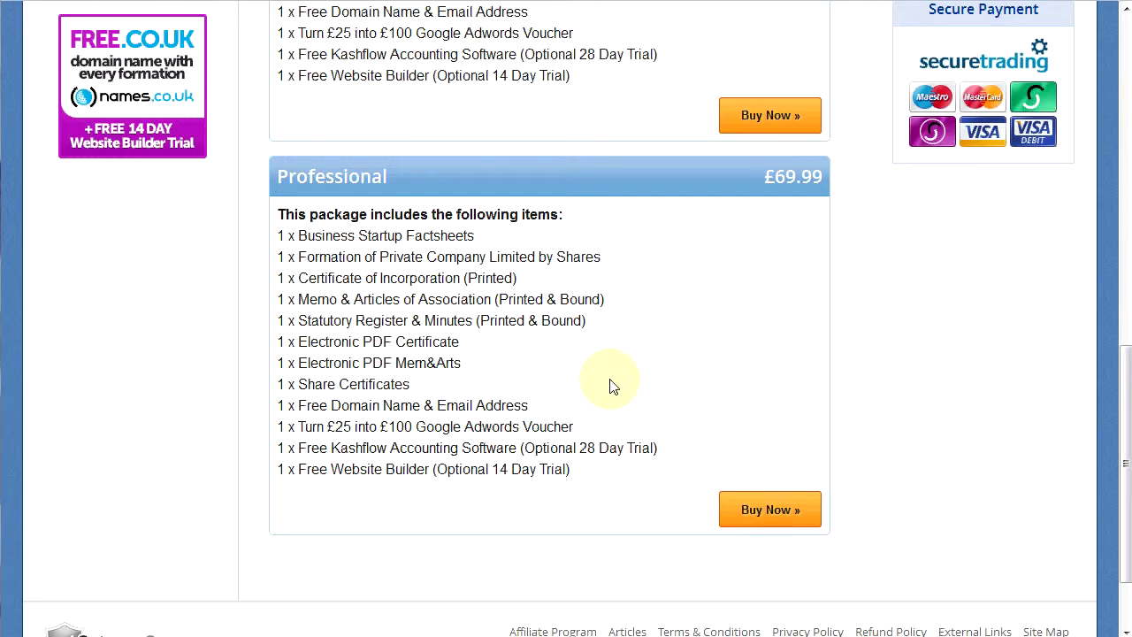
scroll(609, 387, up, 5)
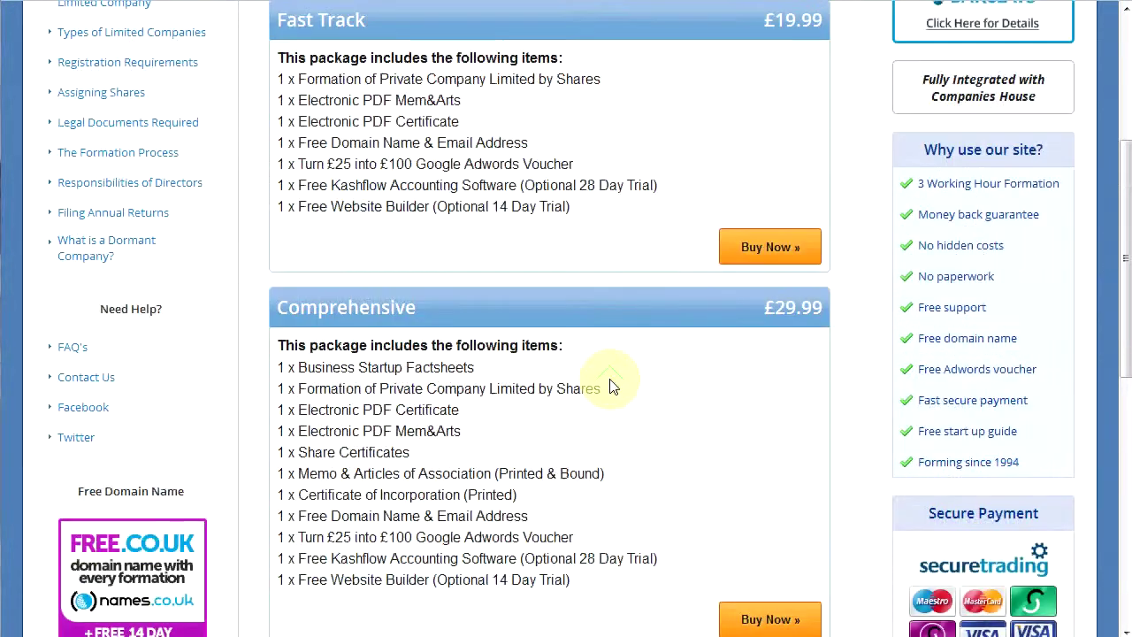
scroll(610, 386, down, 1)
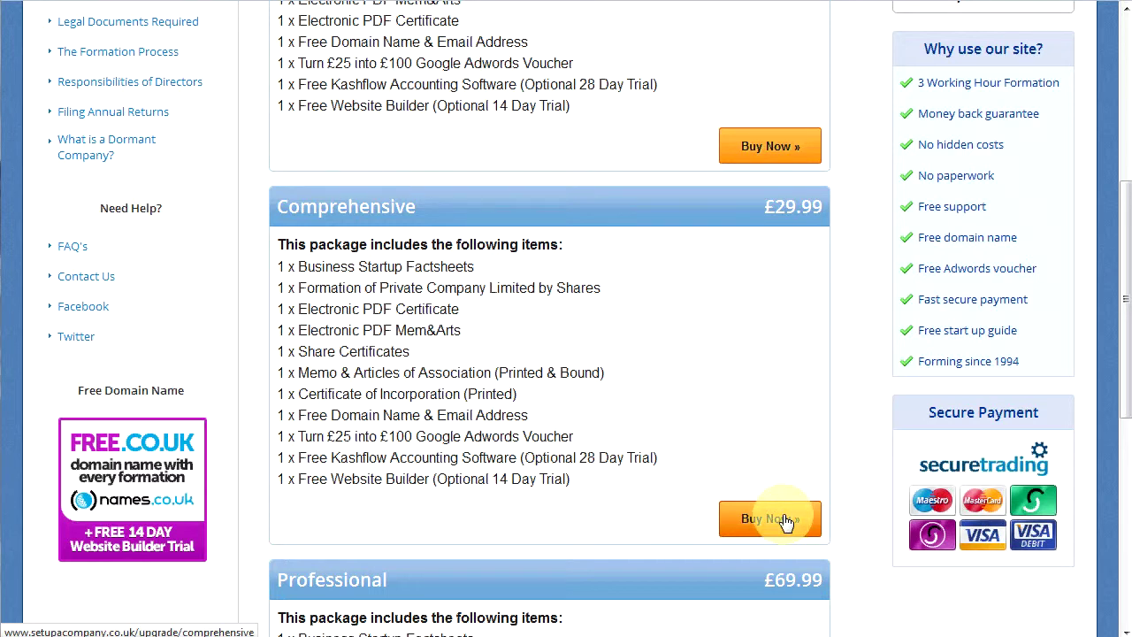
click(785, 522)
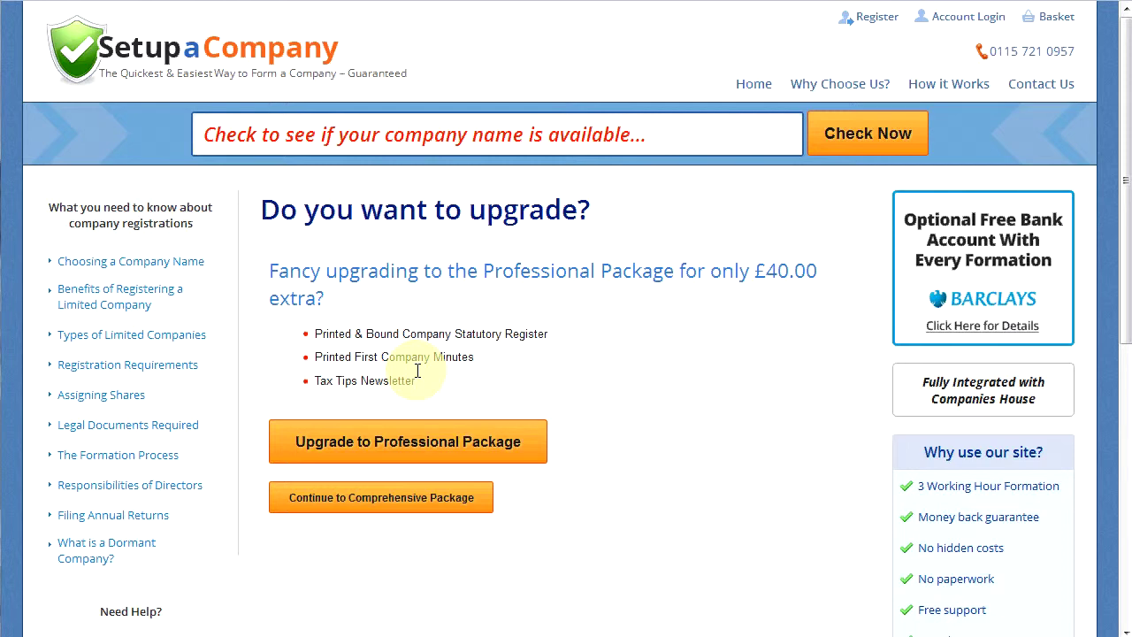
Decline the £40.00 Professional upgrade and continue with the Comprehensive package.
click(461, 499)
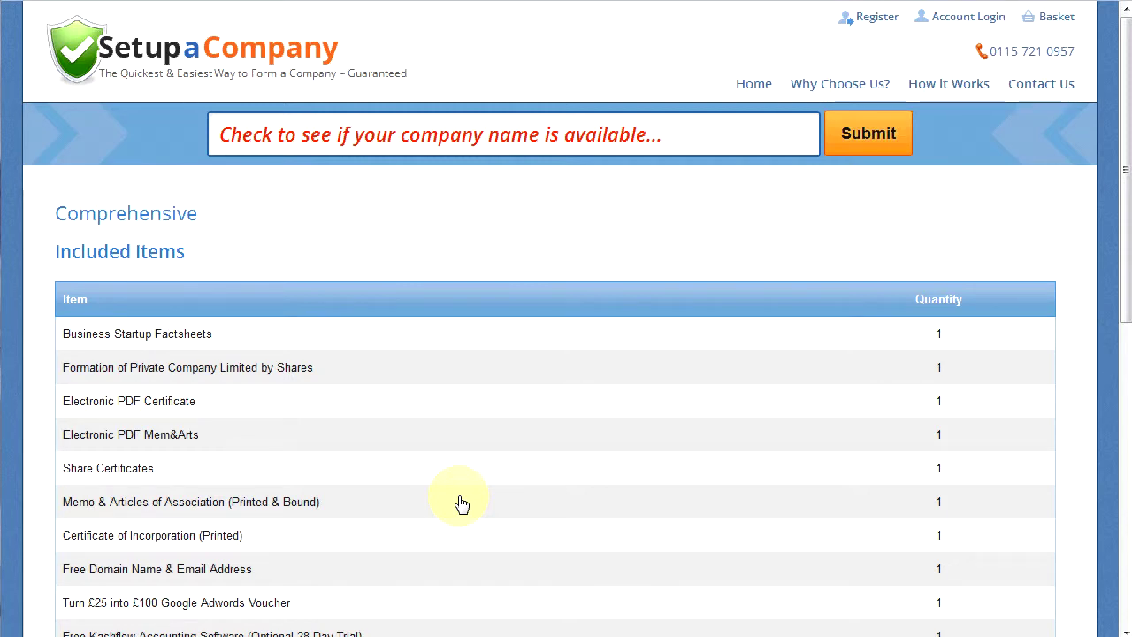
scroll(462, 503, down, 2)
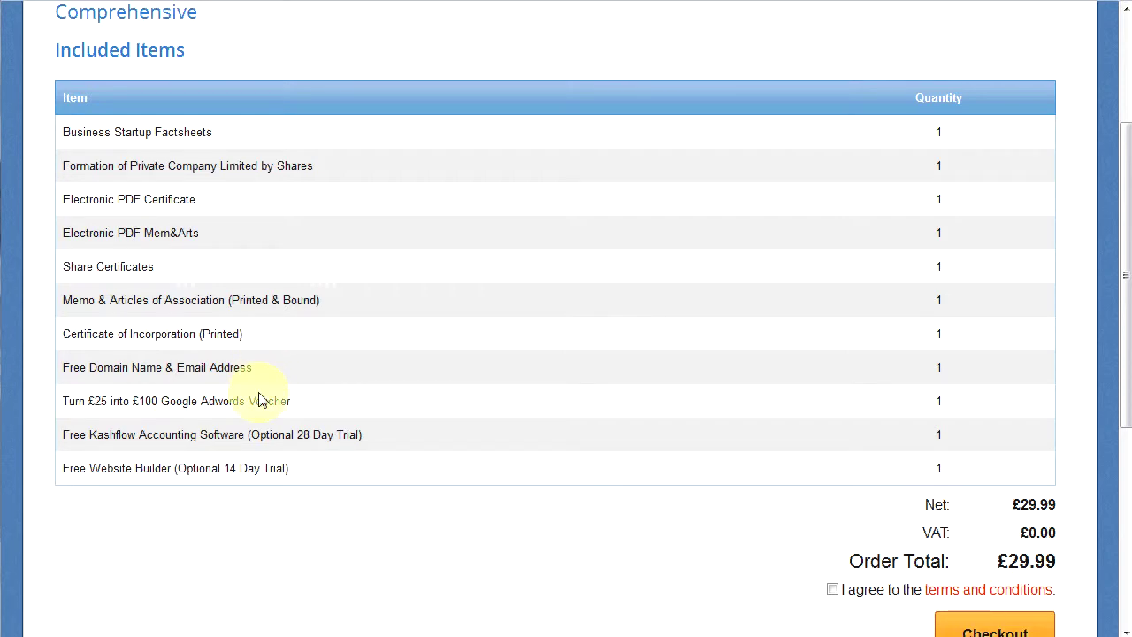
scroll(260, 398, down, 3)
scroll(261, 398, down, 4)
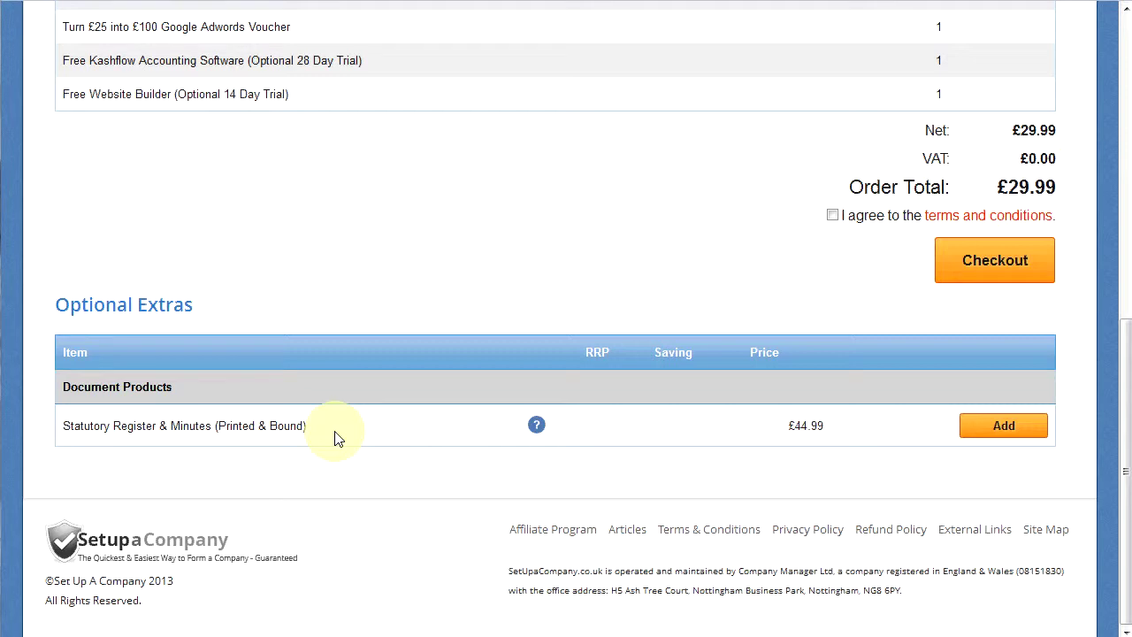
Add the Statutory Register & Minutes extra, accept the terms and check out the £29.99 order.
click(1003, 434)
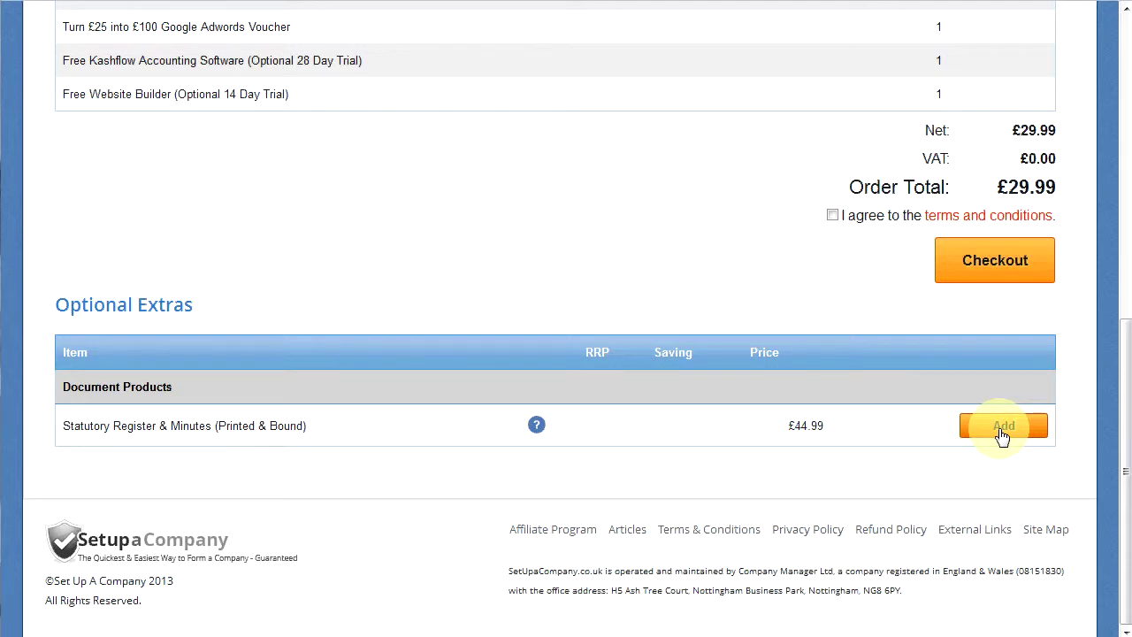
scroll(1002, 436, up, 1)
scroll(1002, 436, up, 1)
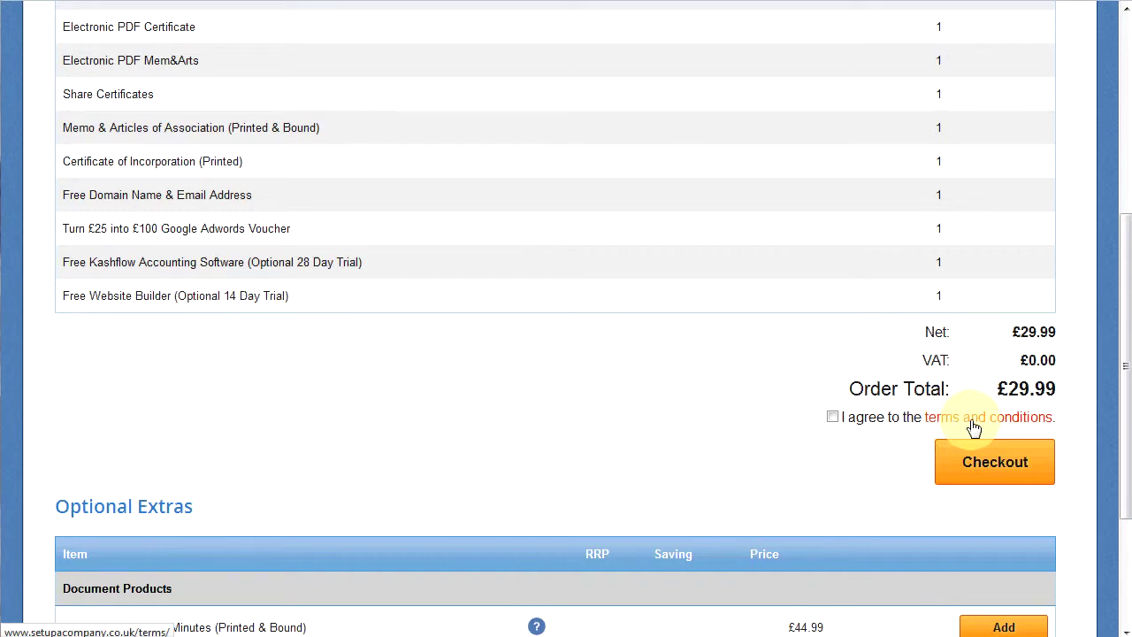
click(833, 418)
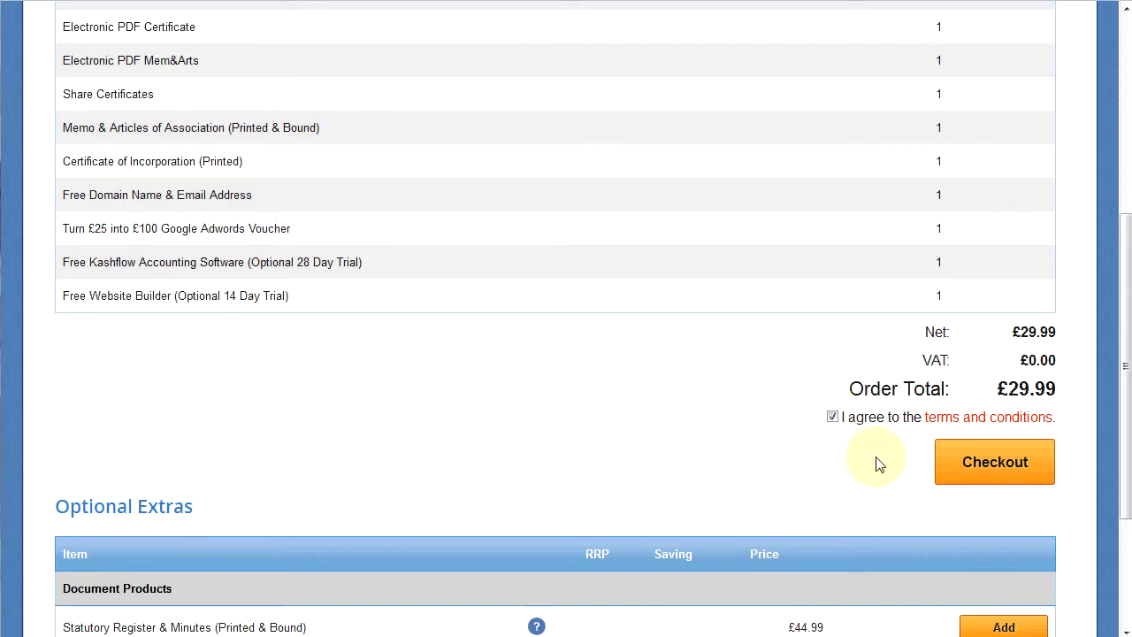
click(973, 462)
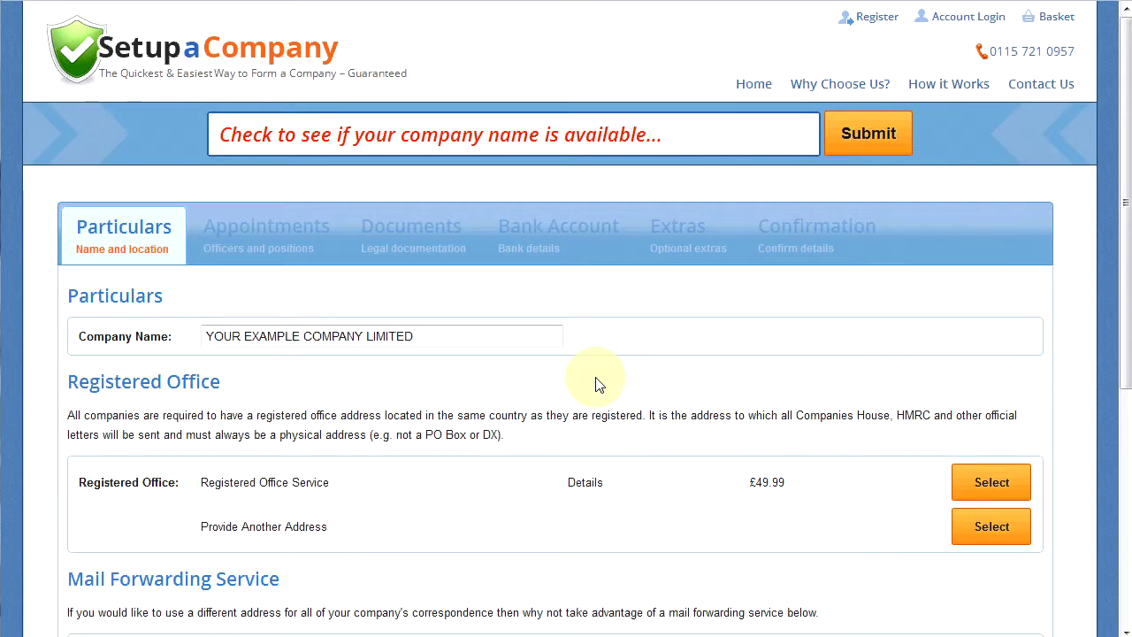
Scroll down the Particulars page to review the mail forwarding and registered office options.
scroll(567, 398, down, 1)
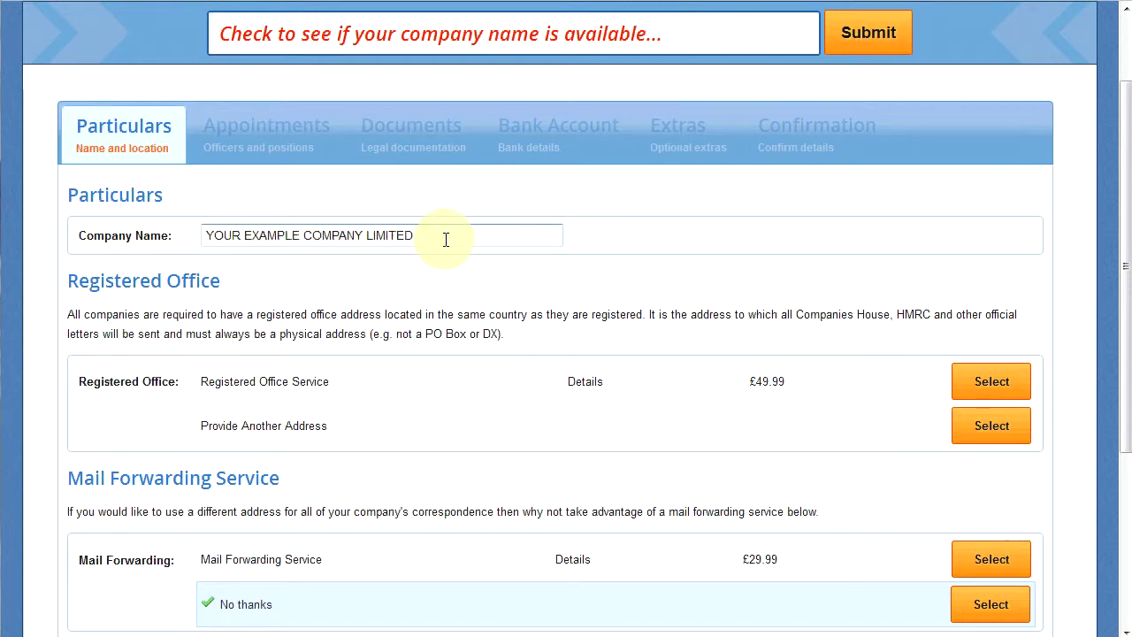
scroll(445, 239, down, 2)
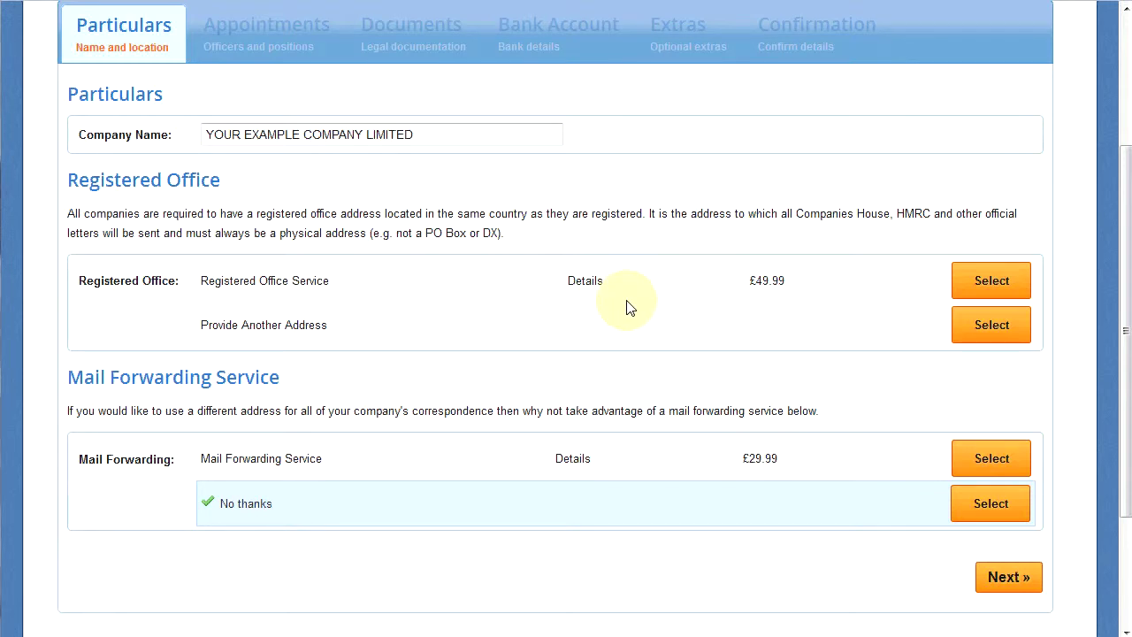
click(987, 332)
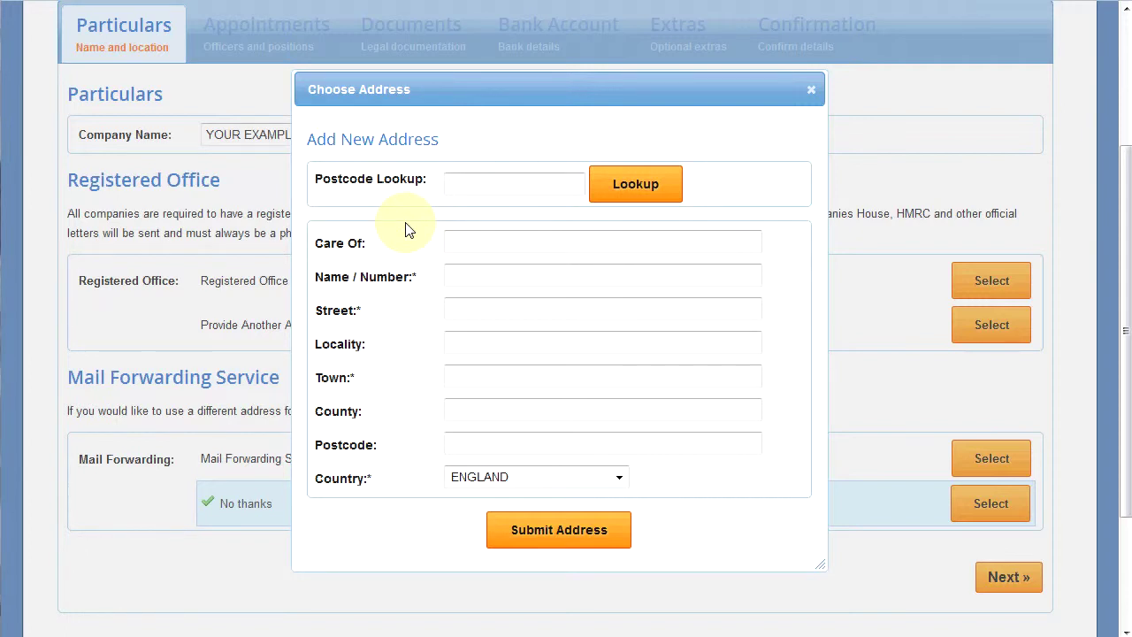
text(NG6)
key(BackSpace)
text(8 6PY)
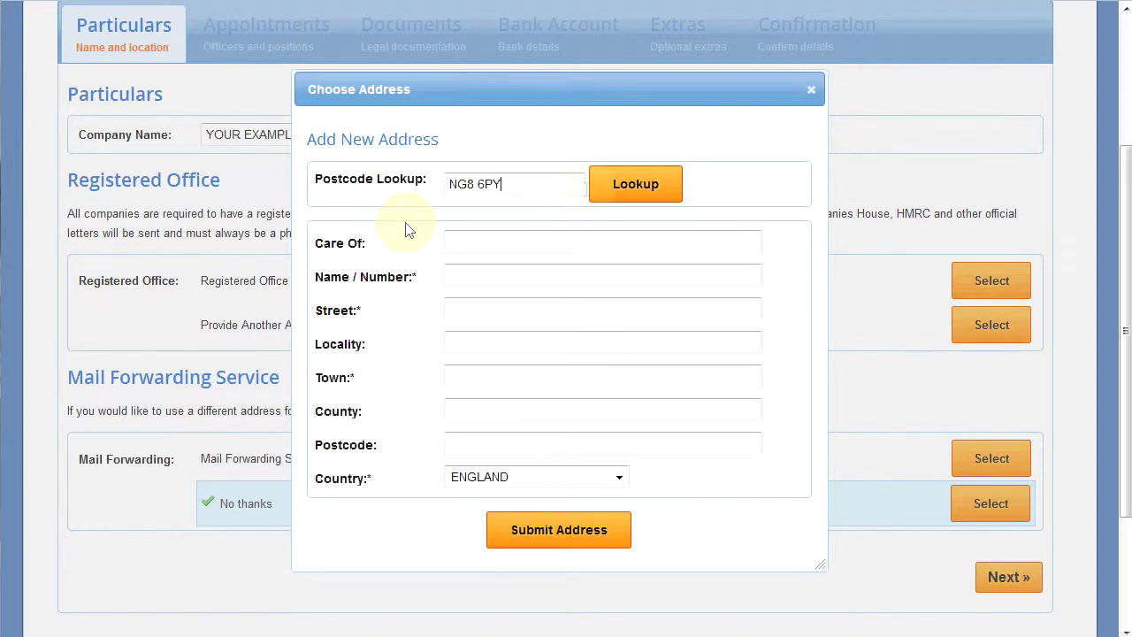
click(625, 189)
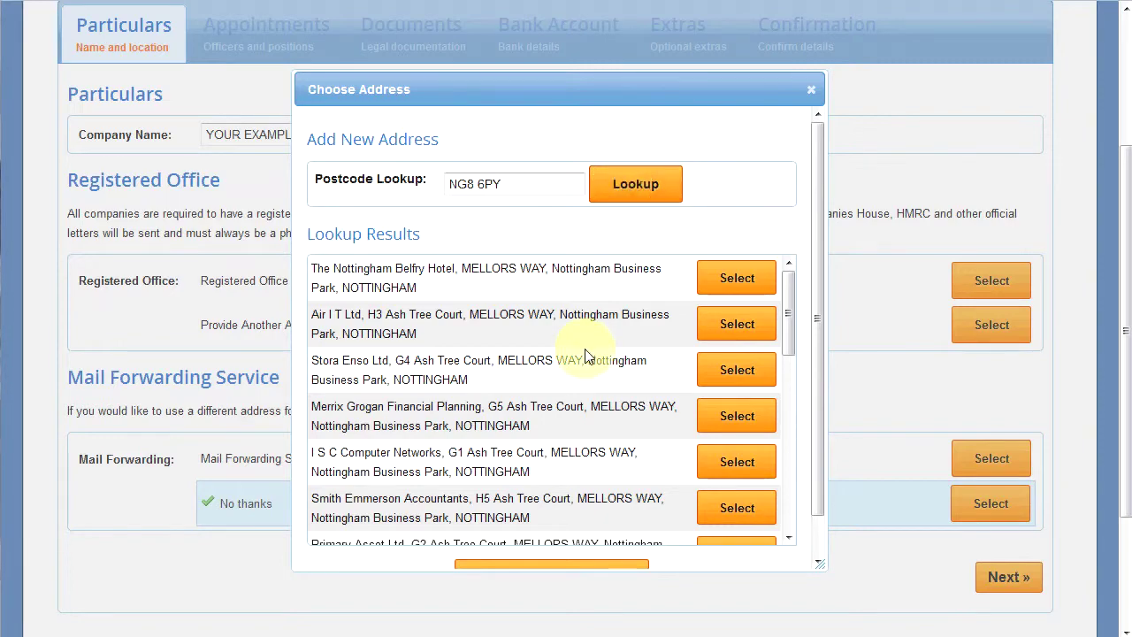
scroll(584, 356, down, 2)
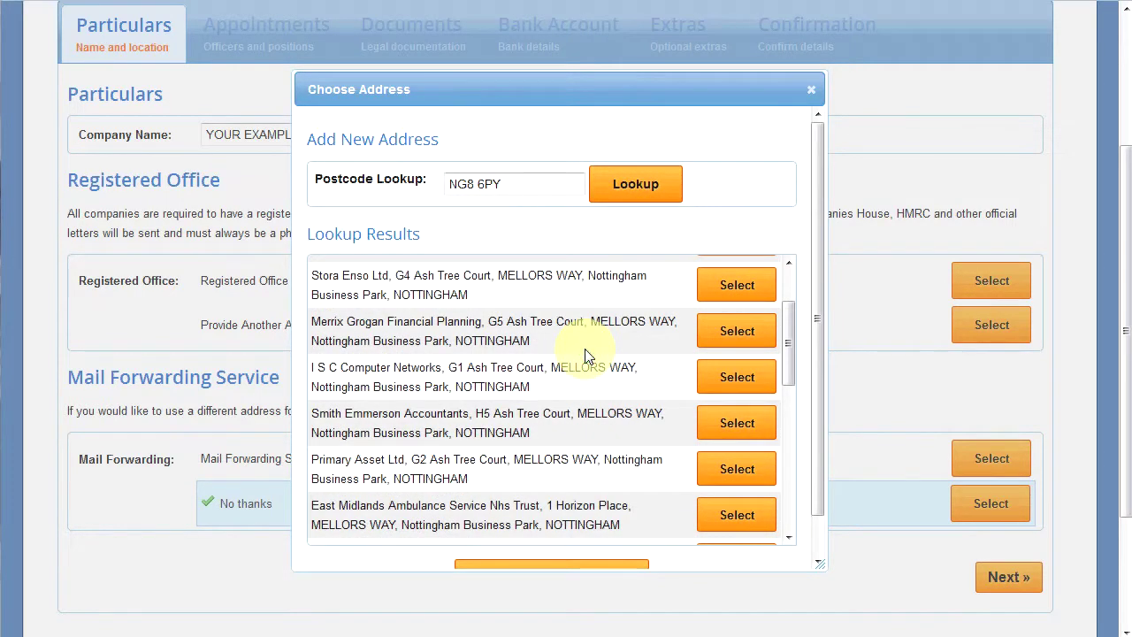
scroll(585, 355, down, 2)
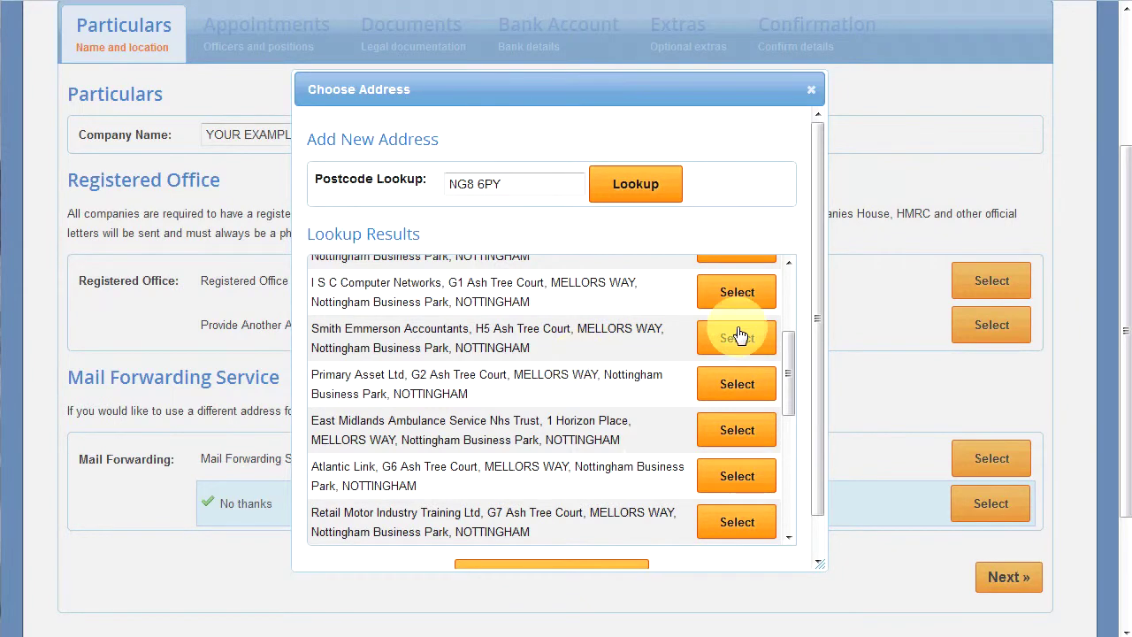
click(739, 342)
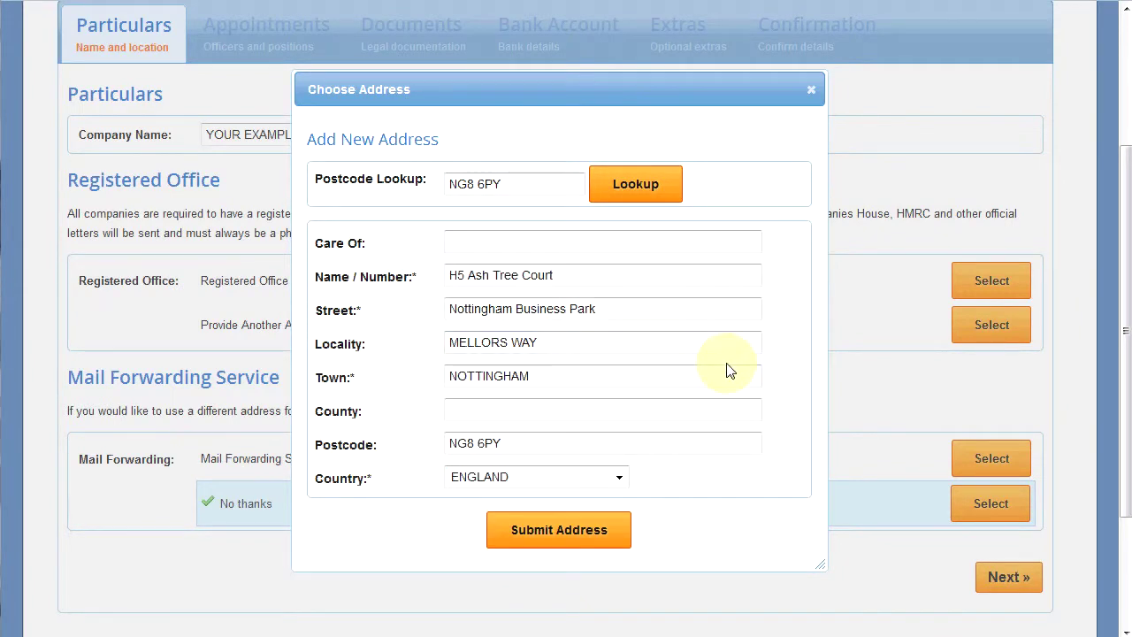
click(585, 531)
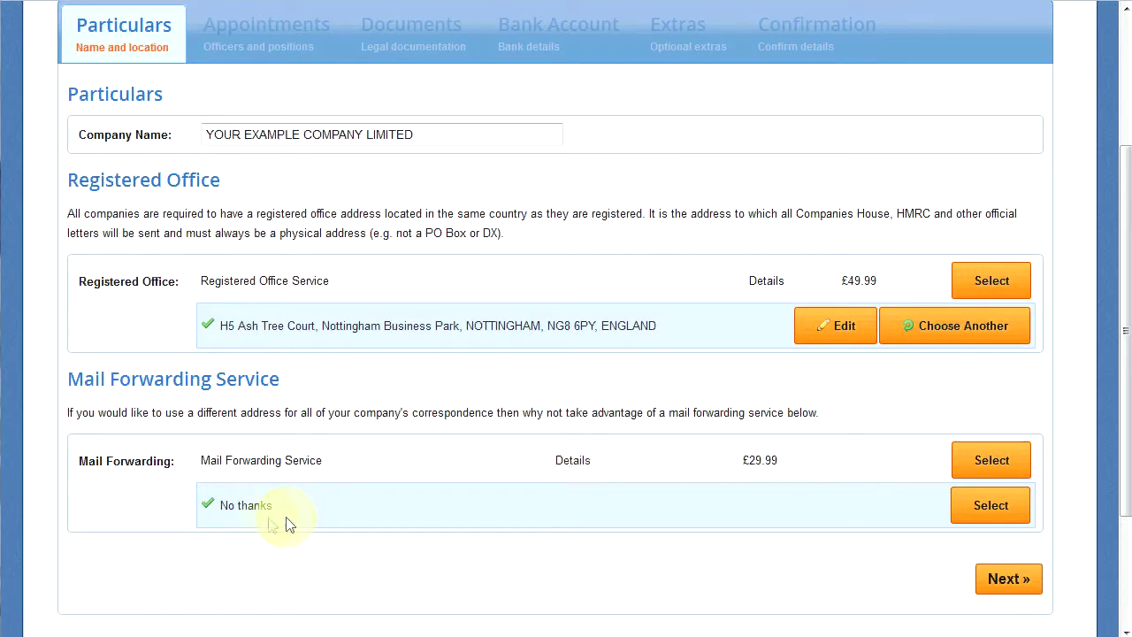
Continue from Particulars to the Appointments step.
click(999, 584)
click(999, 584)
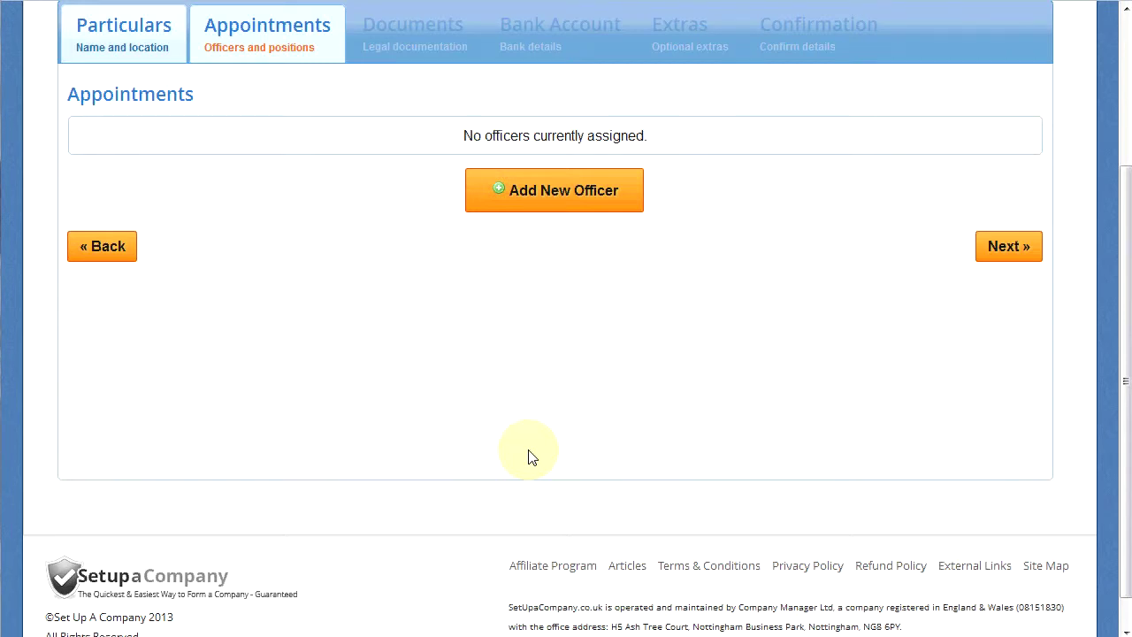
Add a new officer and set the officer type to Person.
click(546, 203)
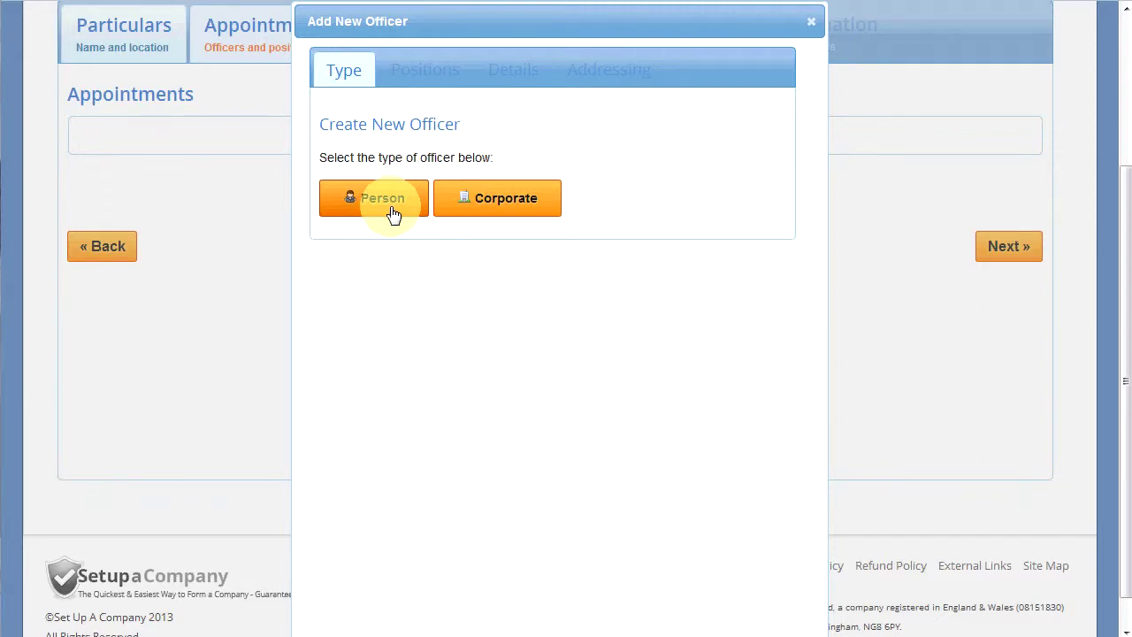
click(389, 201)
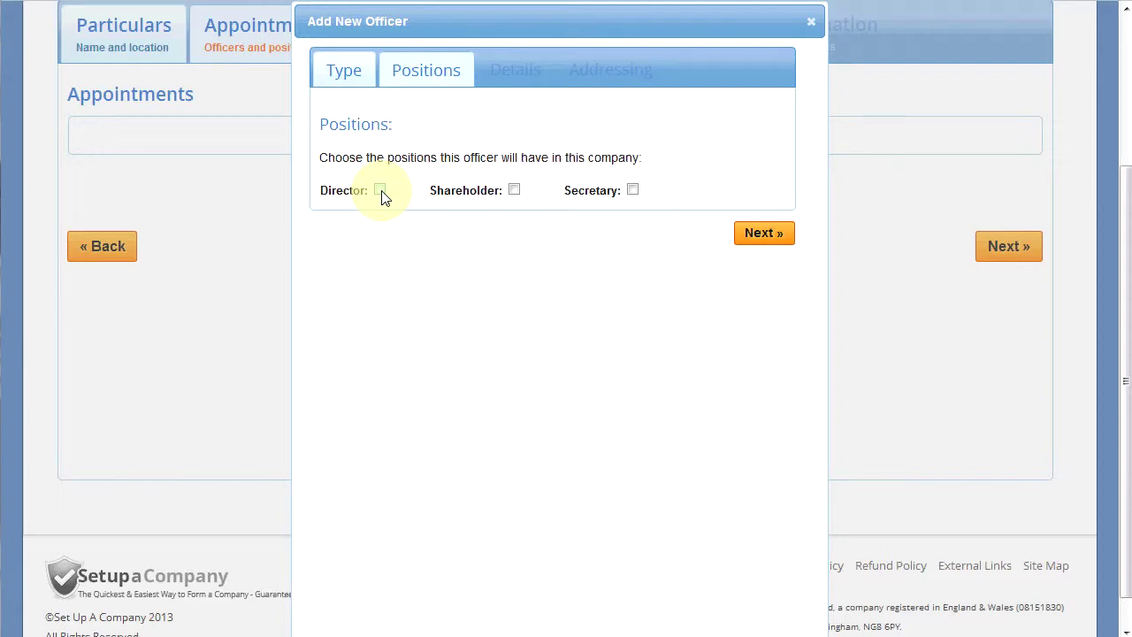
Make the officer a Director and Shareholder with 1 ORDINARY share, then continue.
click(381, 191)
click(514, 192)
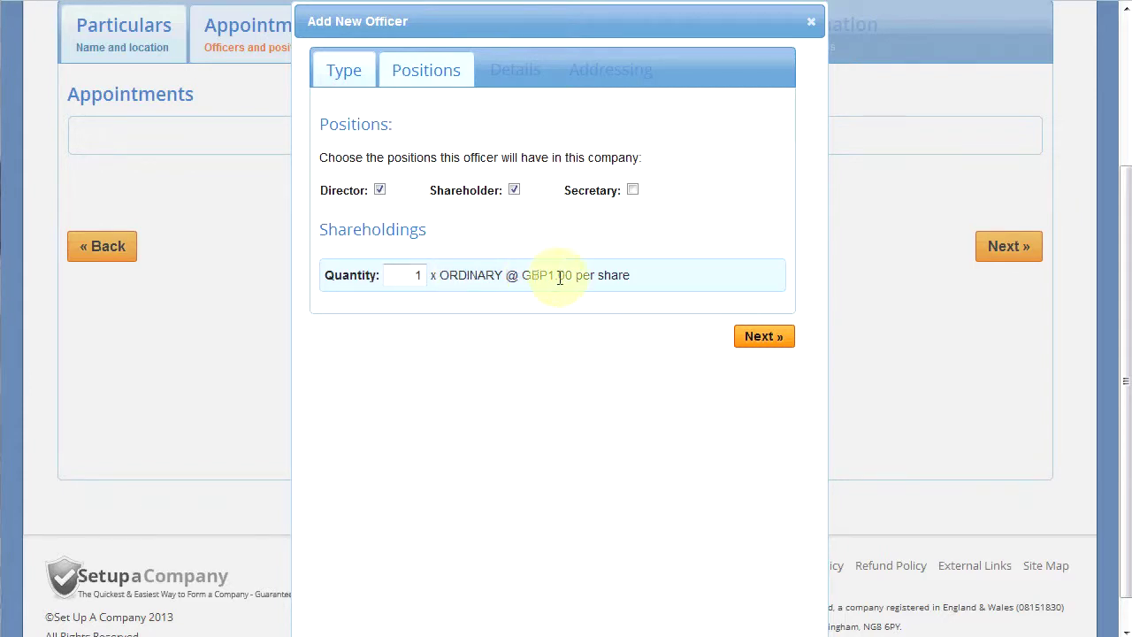
click(762, 339)
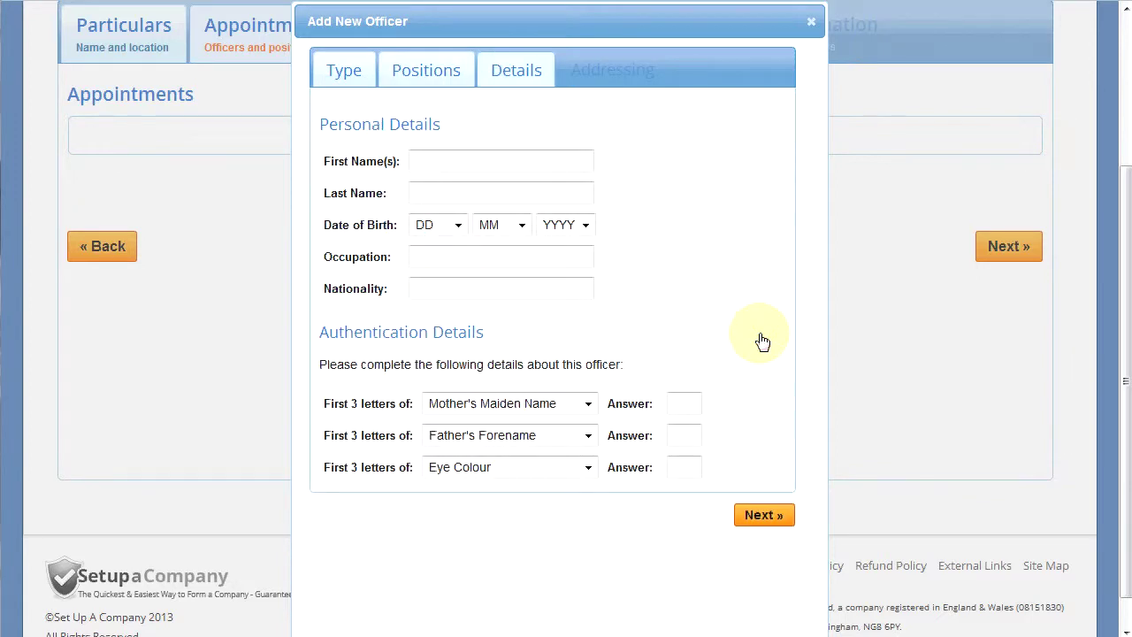
click(451, 163)
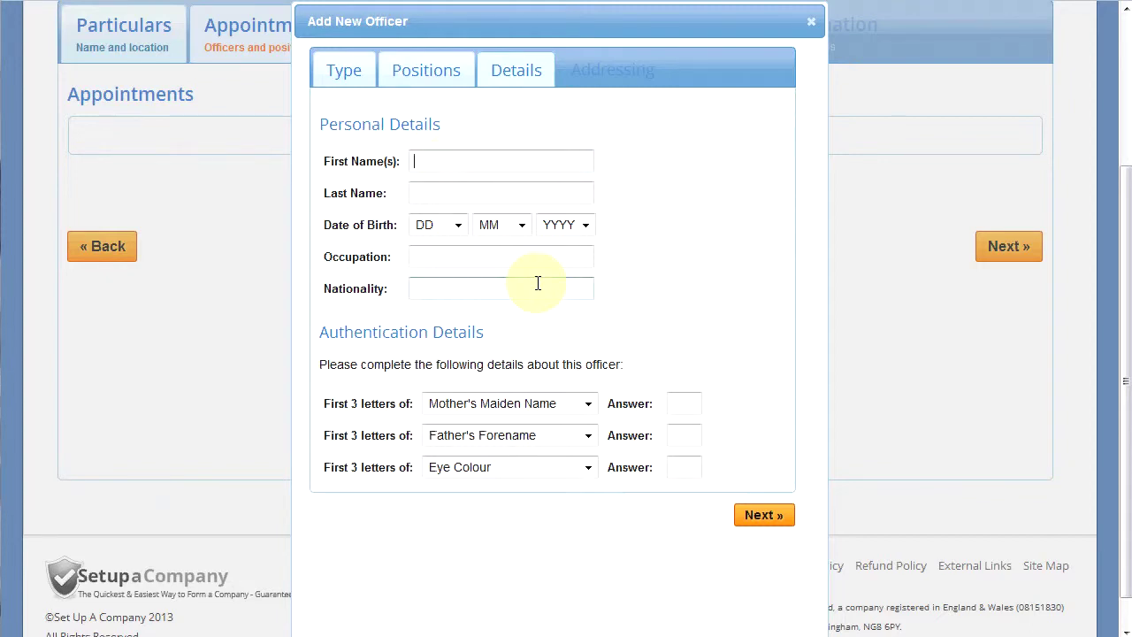
text(Joe)
text(Bloggs)
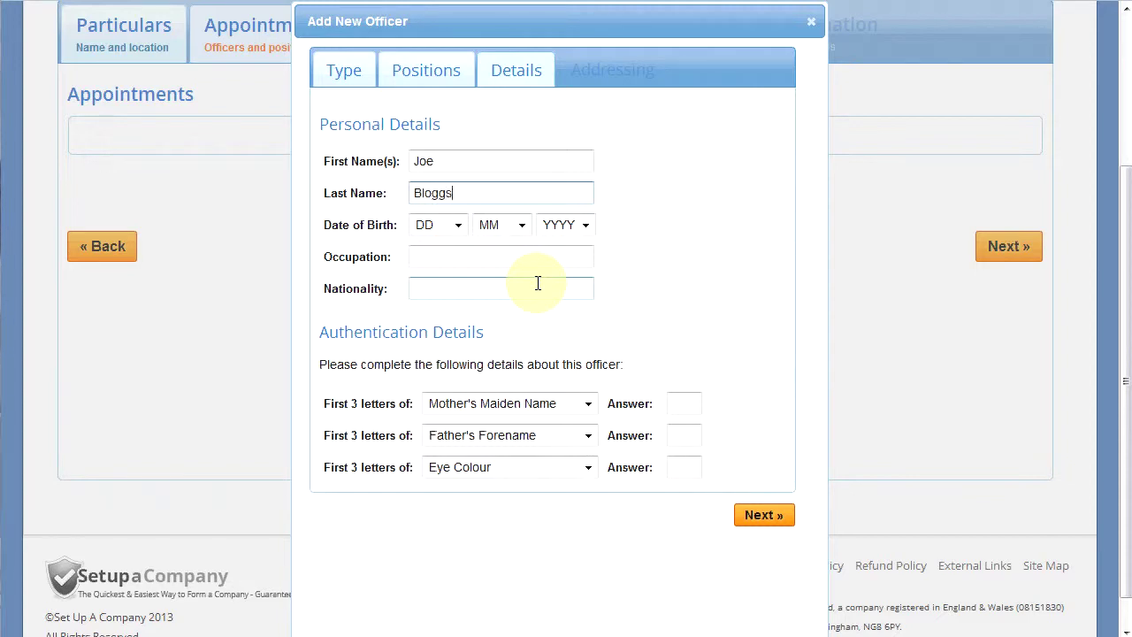
click(434, 224)
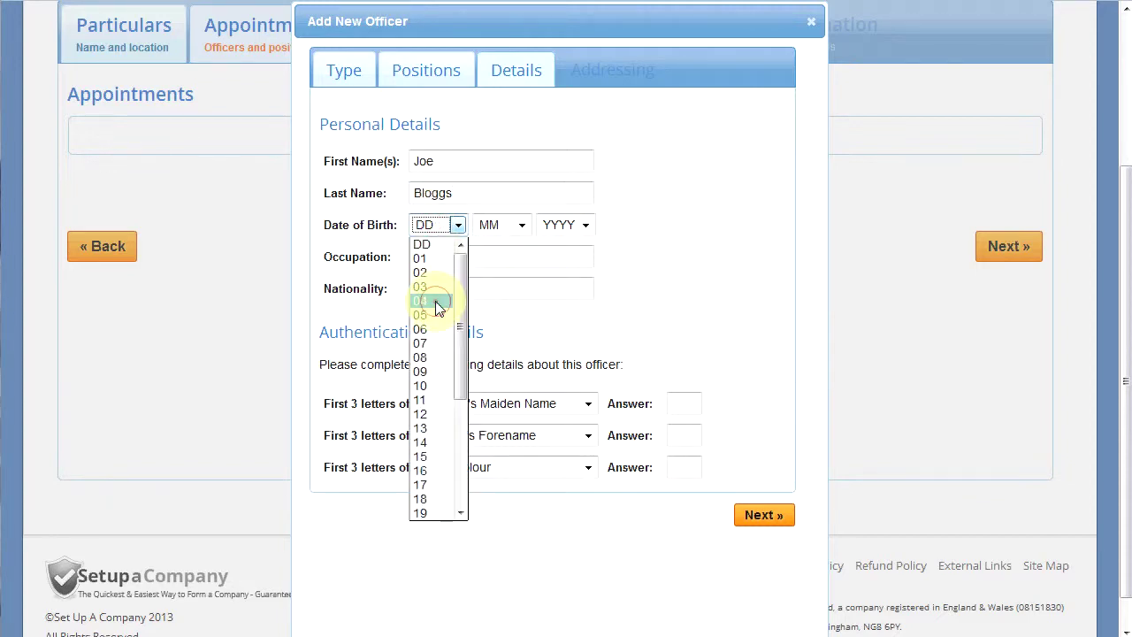
click(436, 304)
click(495, 226)
click(501, 345)
click(580, 226)
click(584, 228)
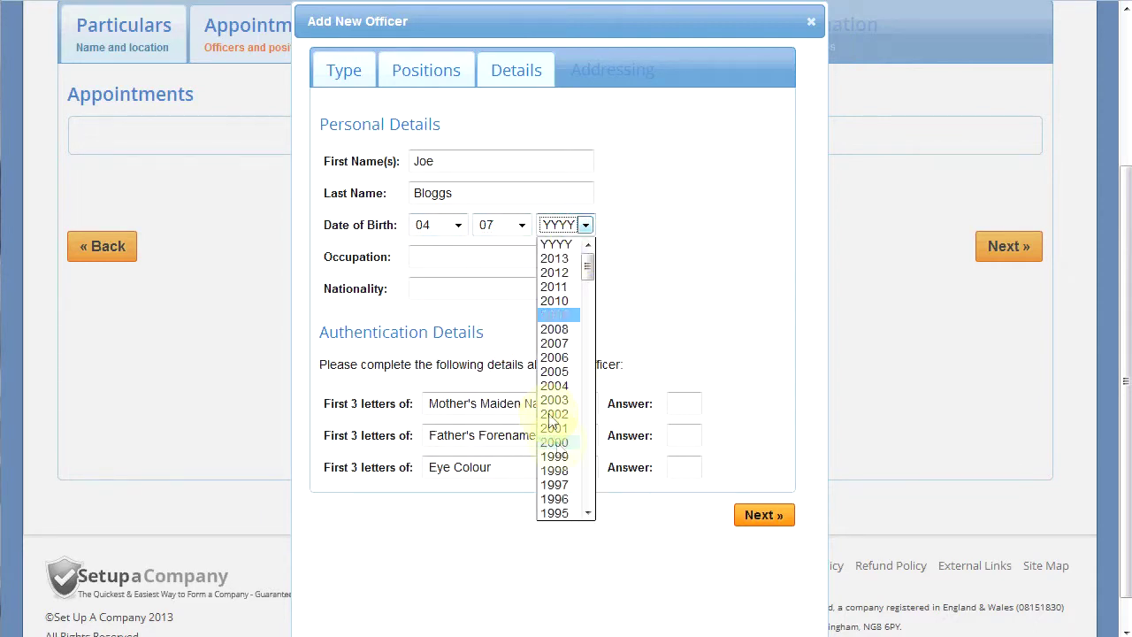
scroll(562, 451, down, 4)
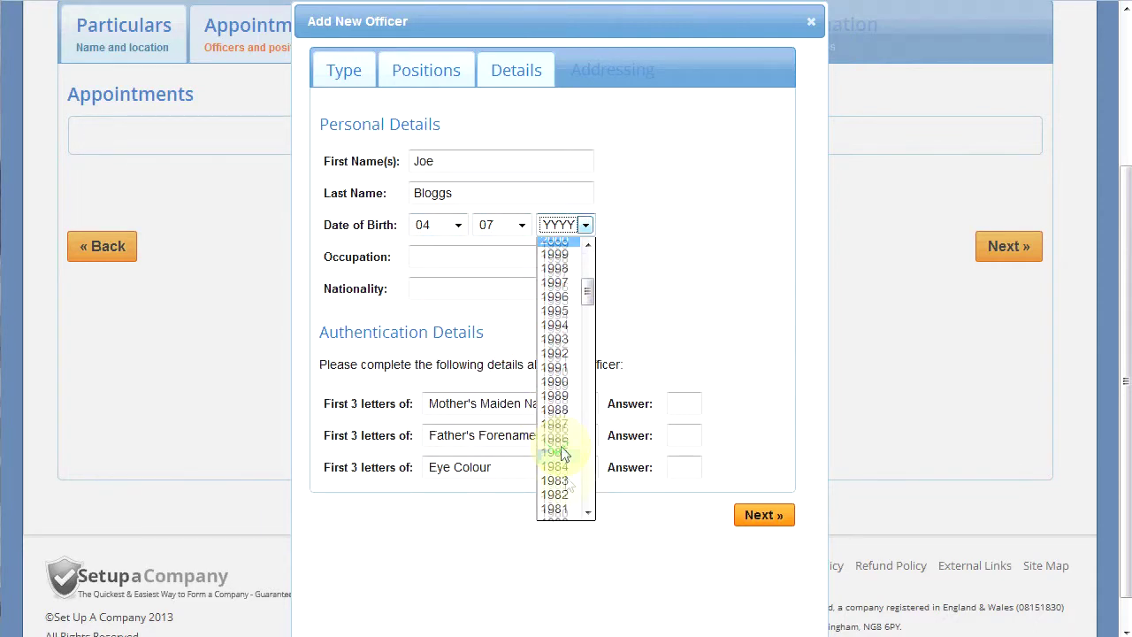
click(566, 480)
Enter occupation Director and nationality British.
click(439, 257)
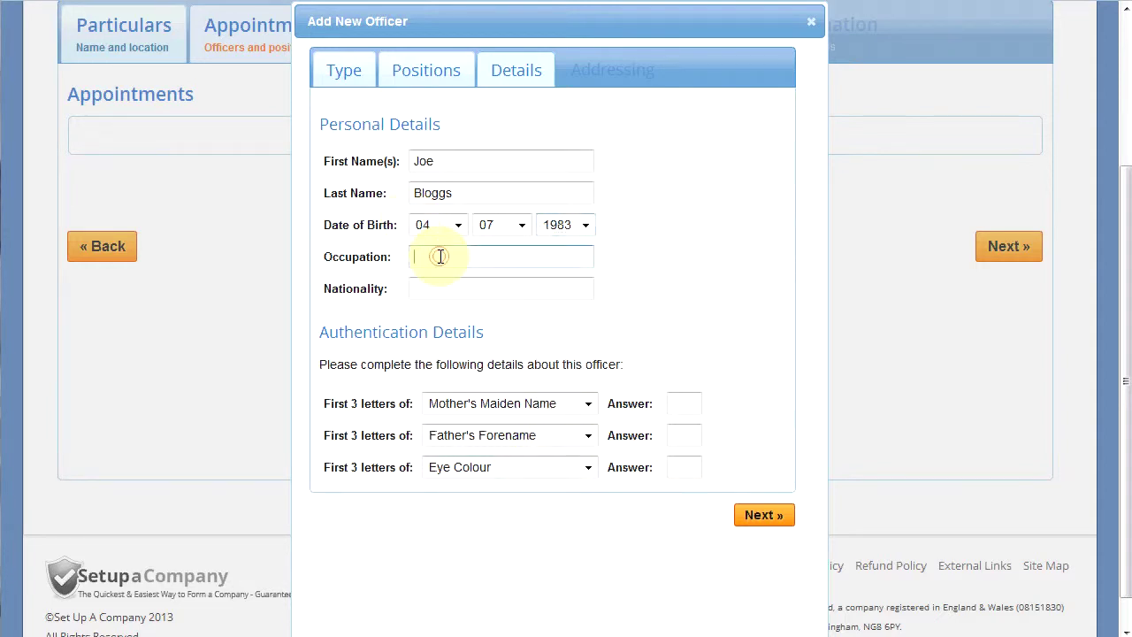
text(Director)
click(444, 292)
text(Bru)
key(BackSpace)
text(itish)
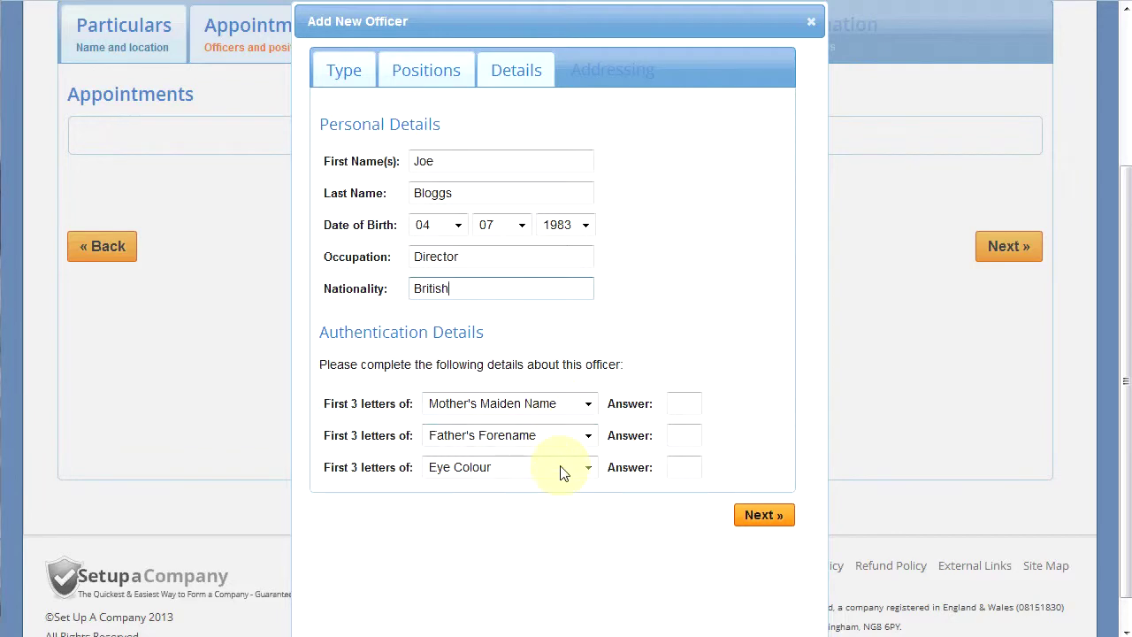
Keep Mother's Maiden Name as the first question, answer all three security questions, and continue.
click(572, 406)
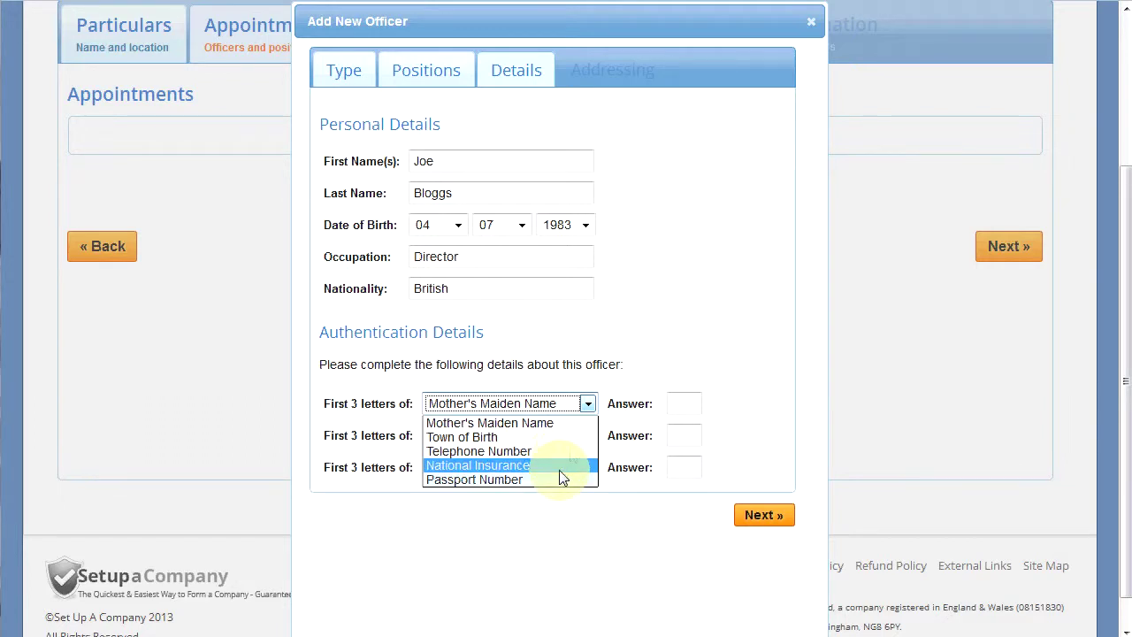
click(632, 382)
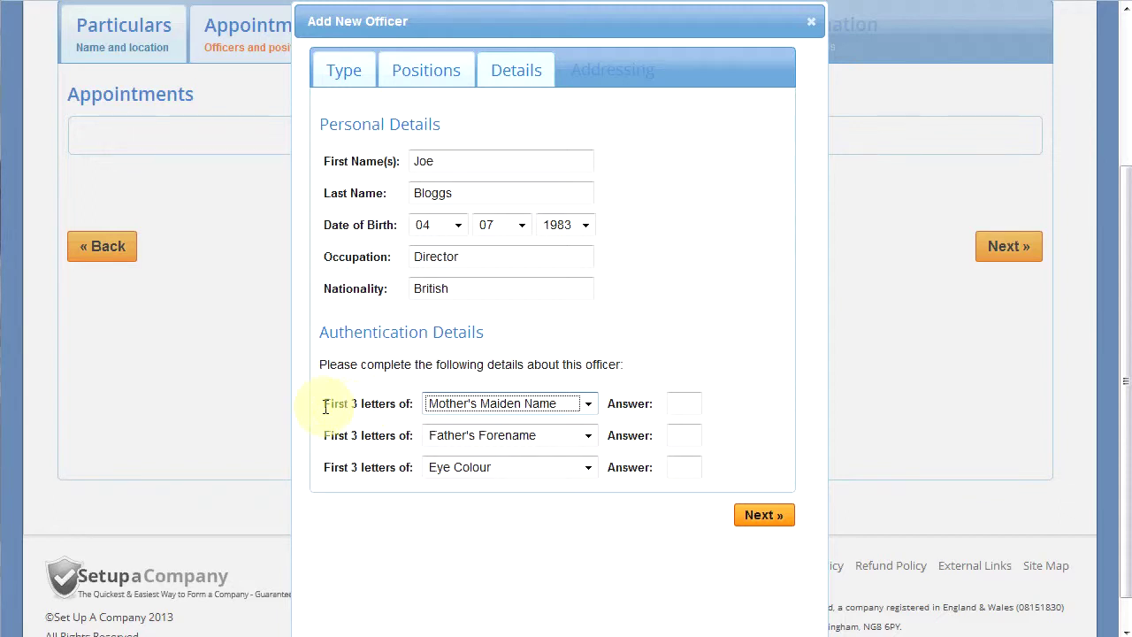
click(673, 403)
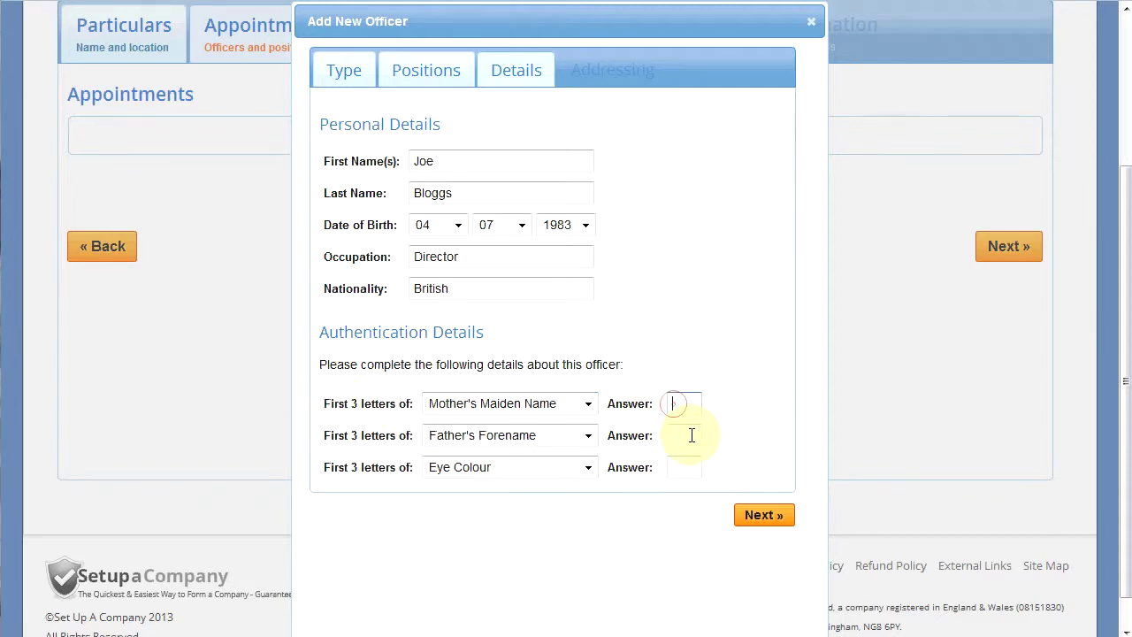
click(690, 434)
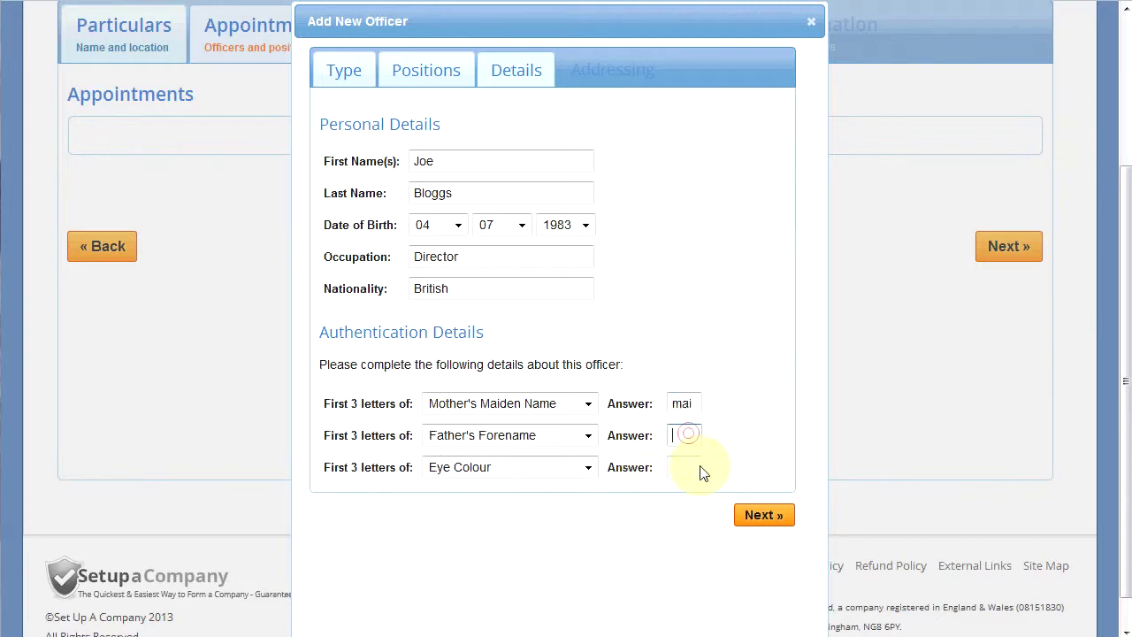
click(687, 469)
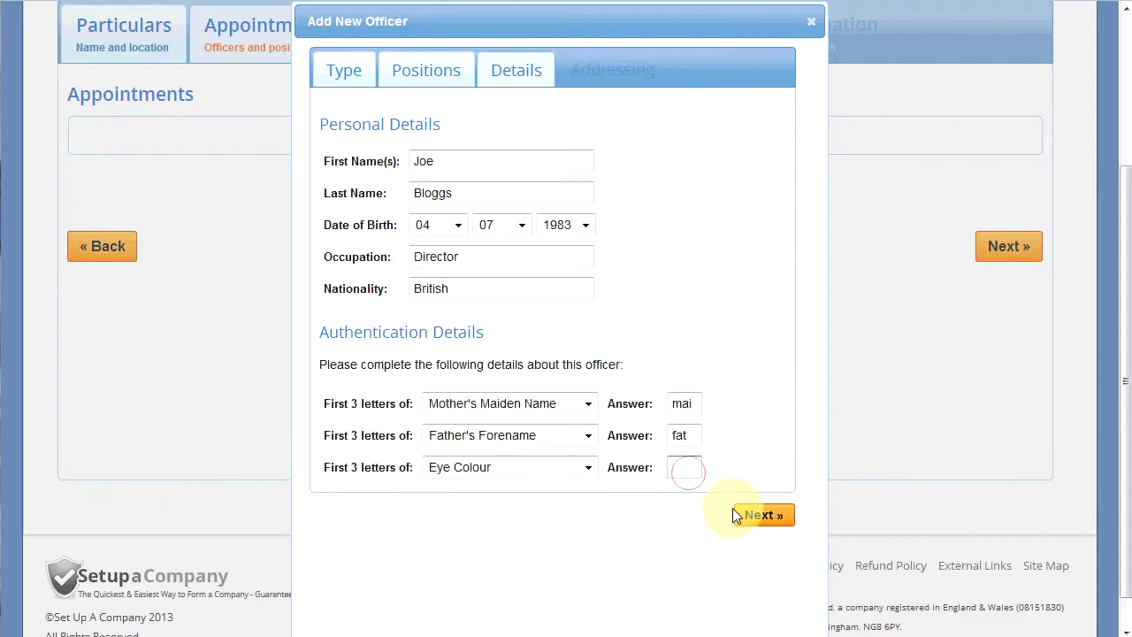
click(788, 519)
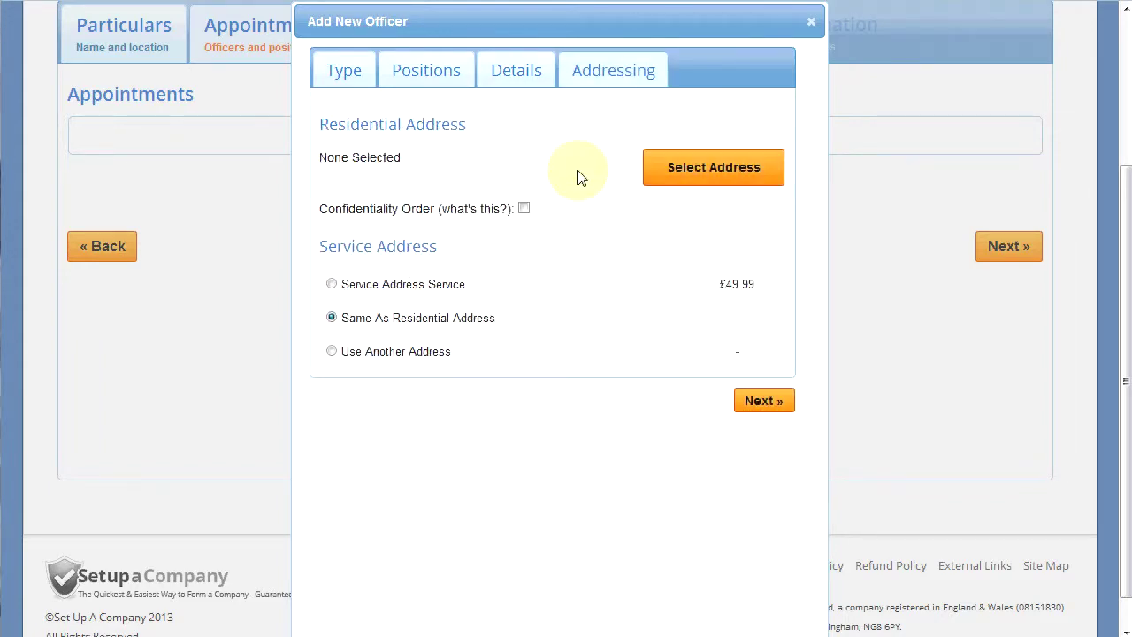
Set the officer's residential address to the recently used business park address from Choose Address.
click(665, 173)
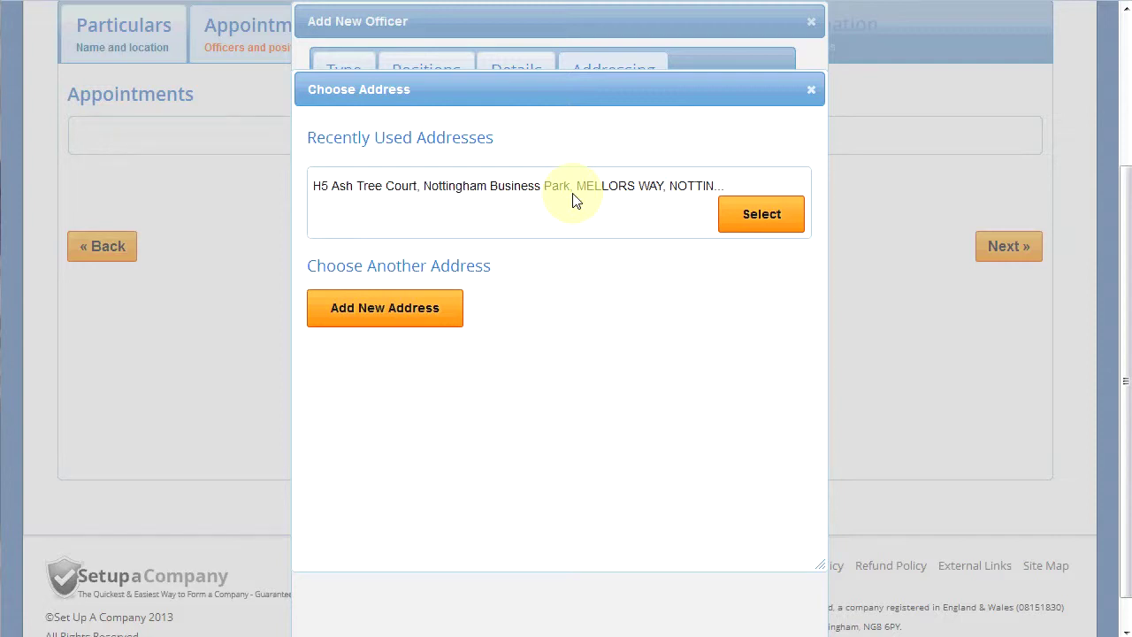
click(762, 229)
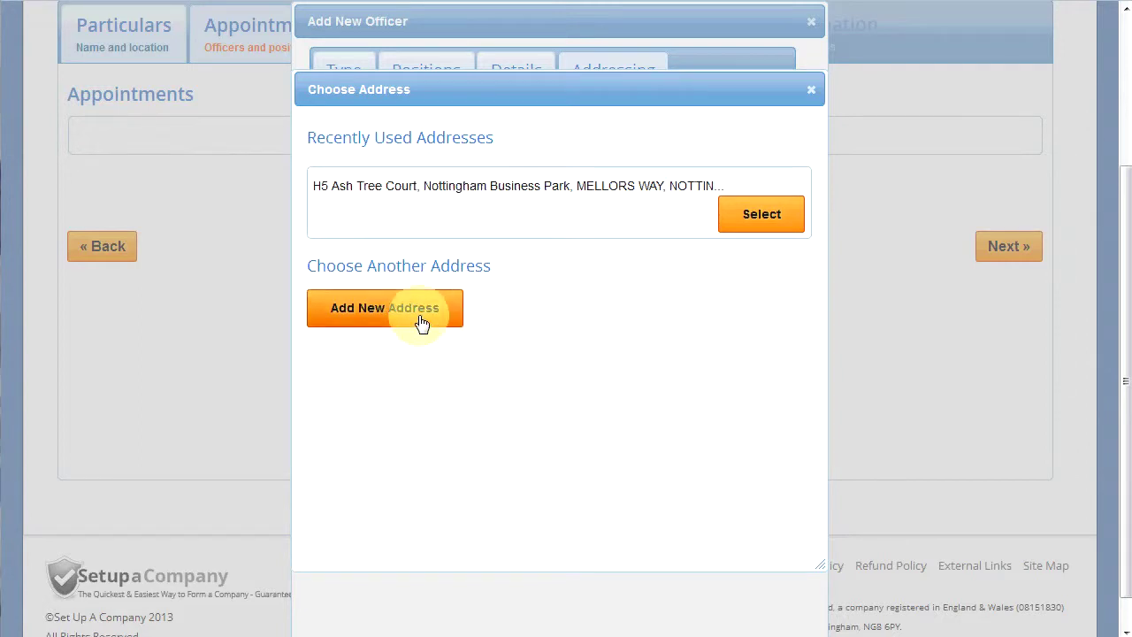
click(739, 228)
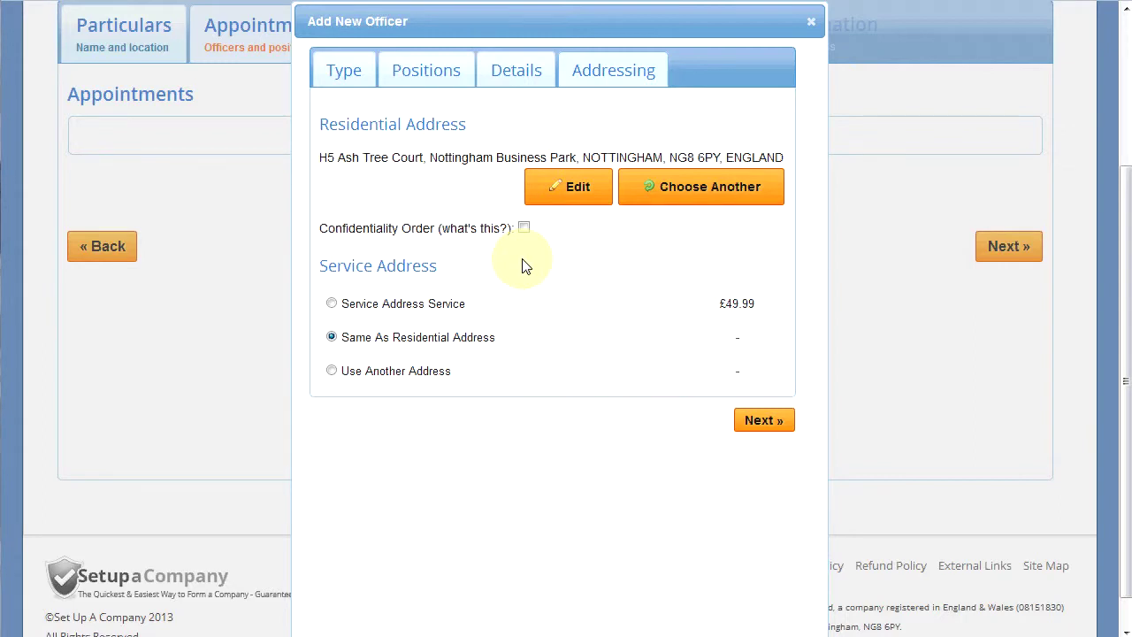
mouse_move(482, 234)
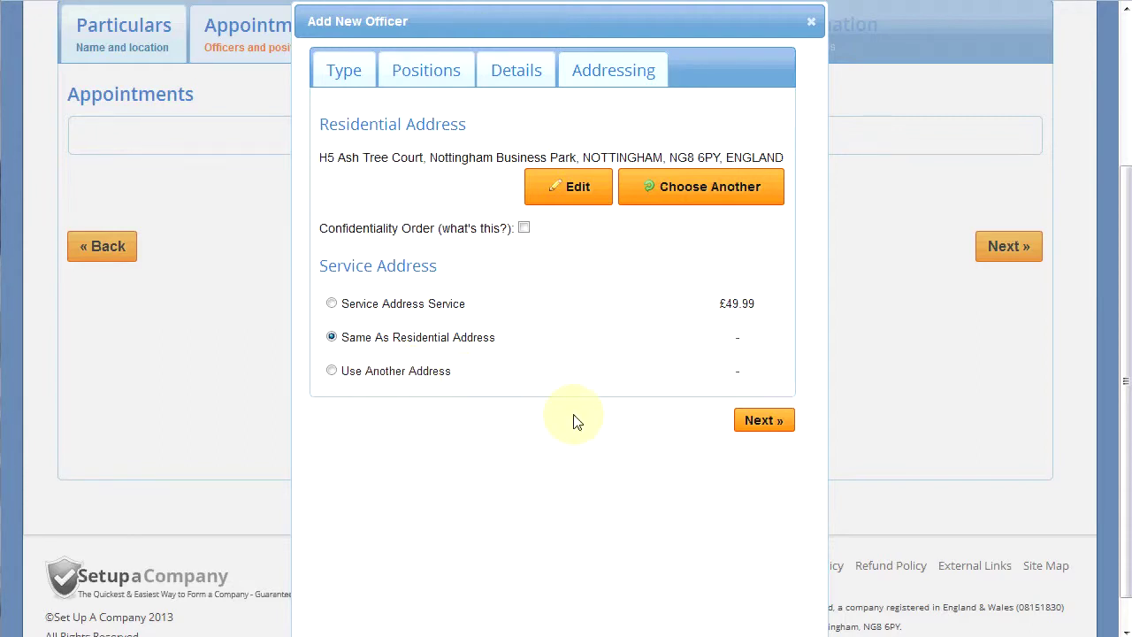
Finish adding the officer and change the ORDINARY share price from 1.00 to 2.00.
click(756, 427)
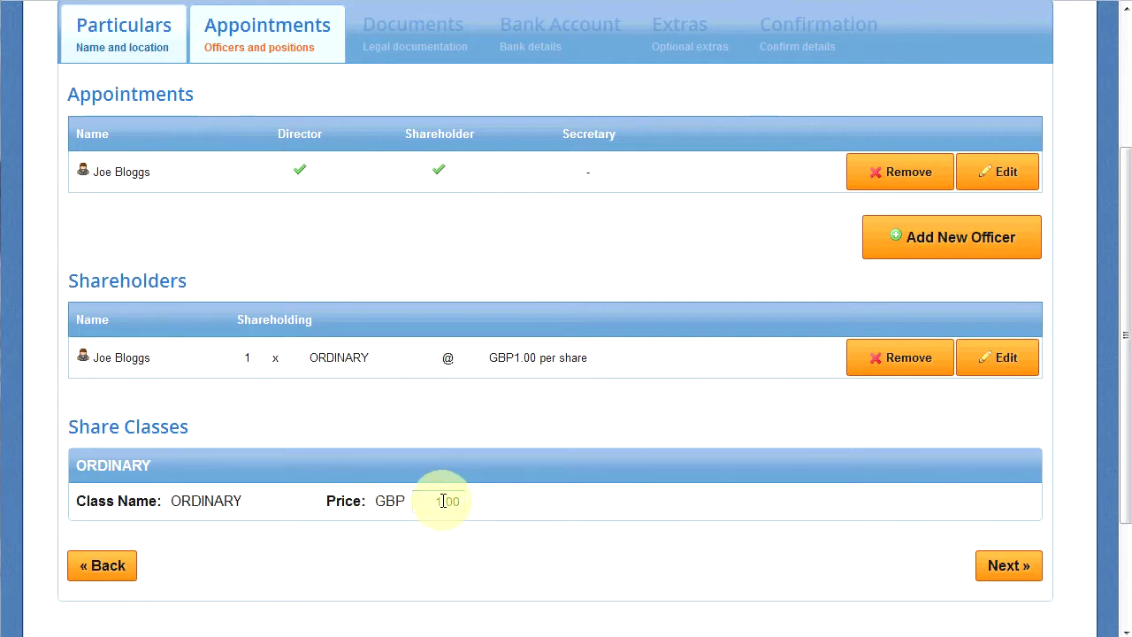
drag(443, 499, 429, 533)
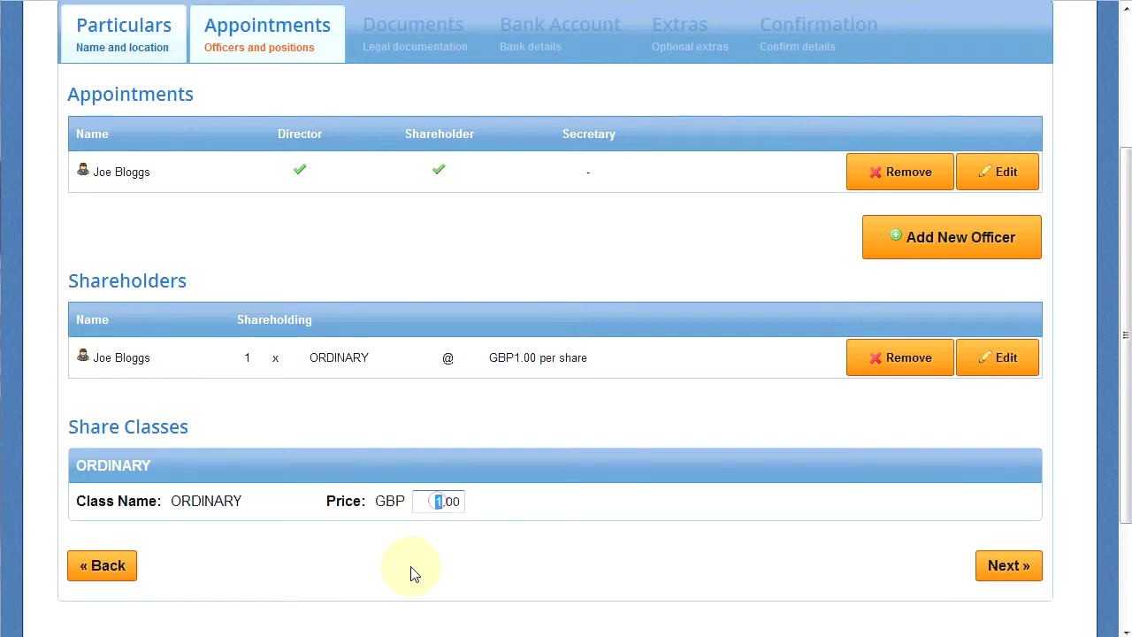
text(2)
click(503, 493)
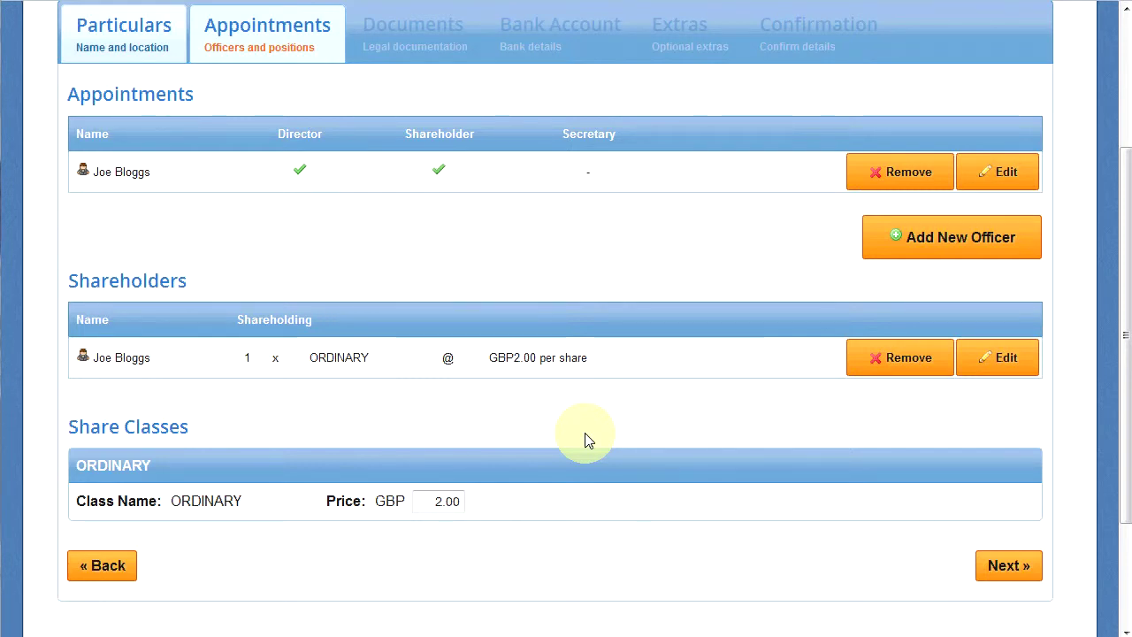
Continue past Appointments and Documents, keeping the free Generic Limited by Shares Mem & Arts.
click(994, 566)
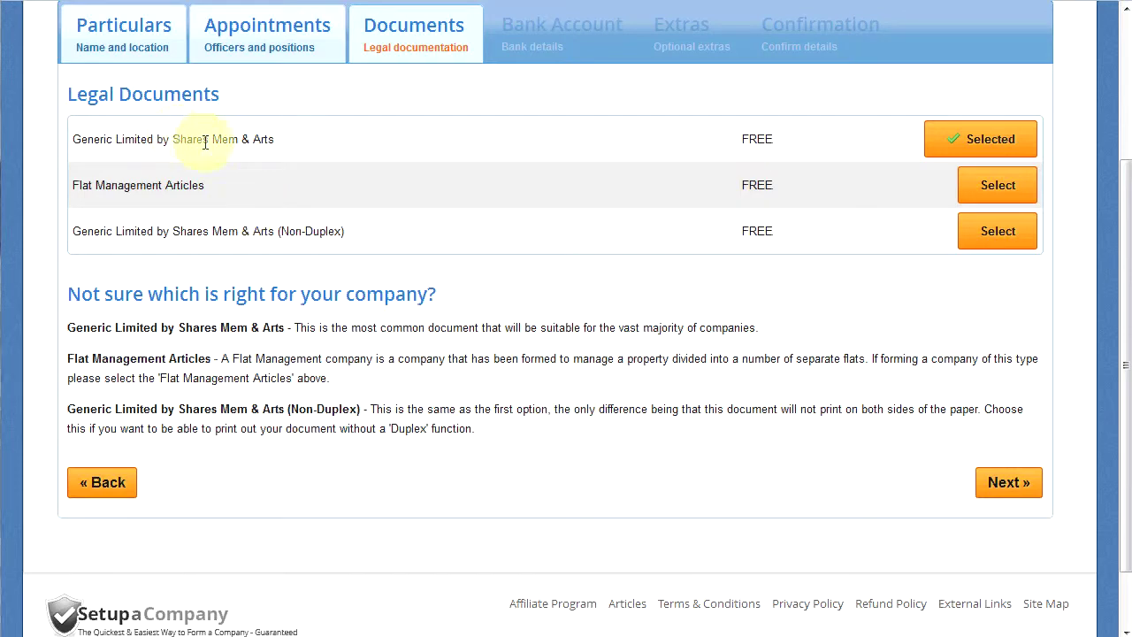
click(1007, 482)
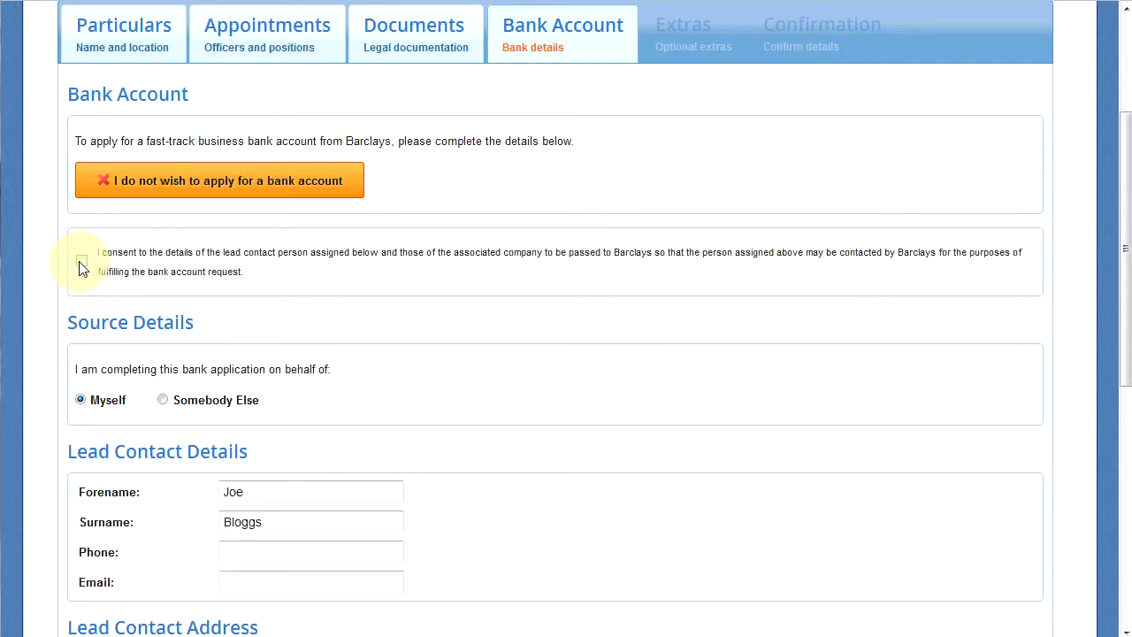
scroll(157, 369, down, 2)
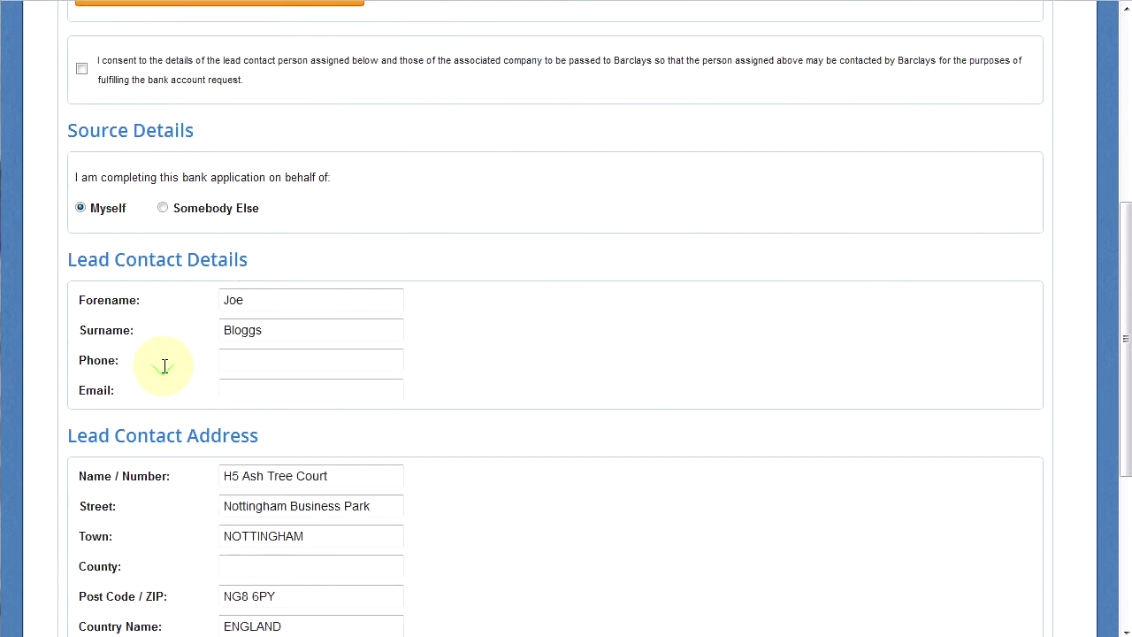
click(105, 200)
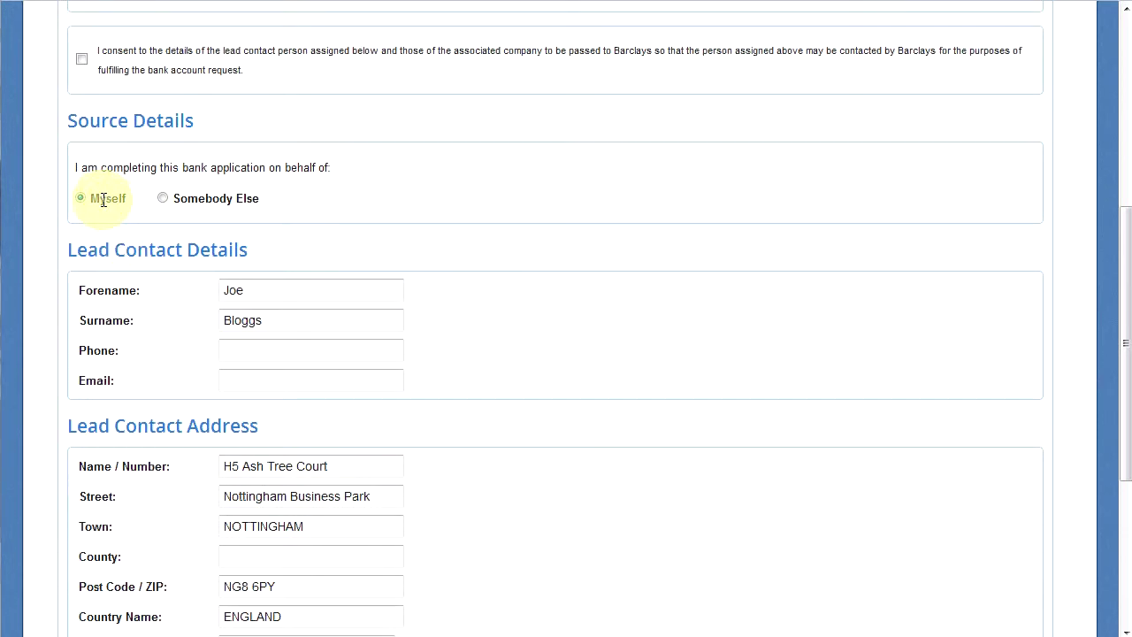
scroll(195, 298, down, 2)
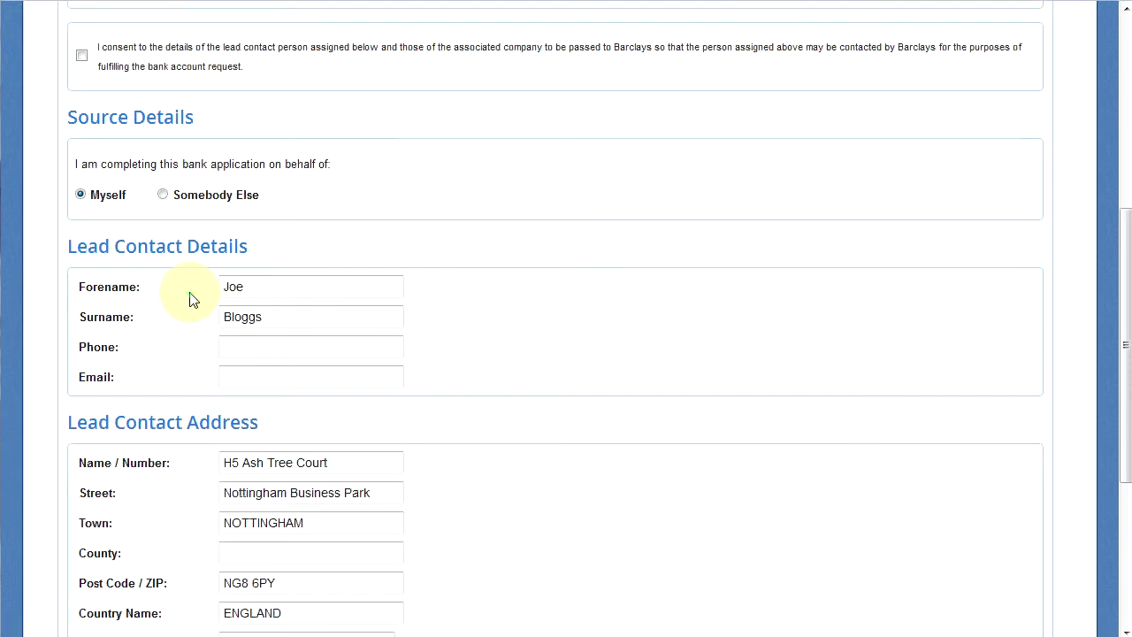
scroll(192, 299, down, 1)
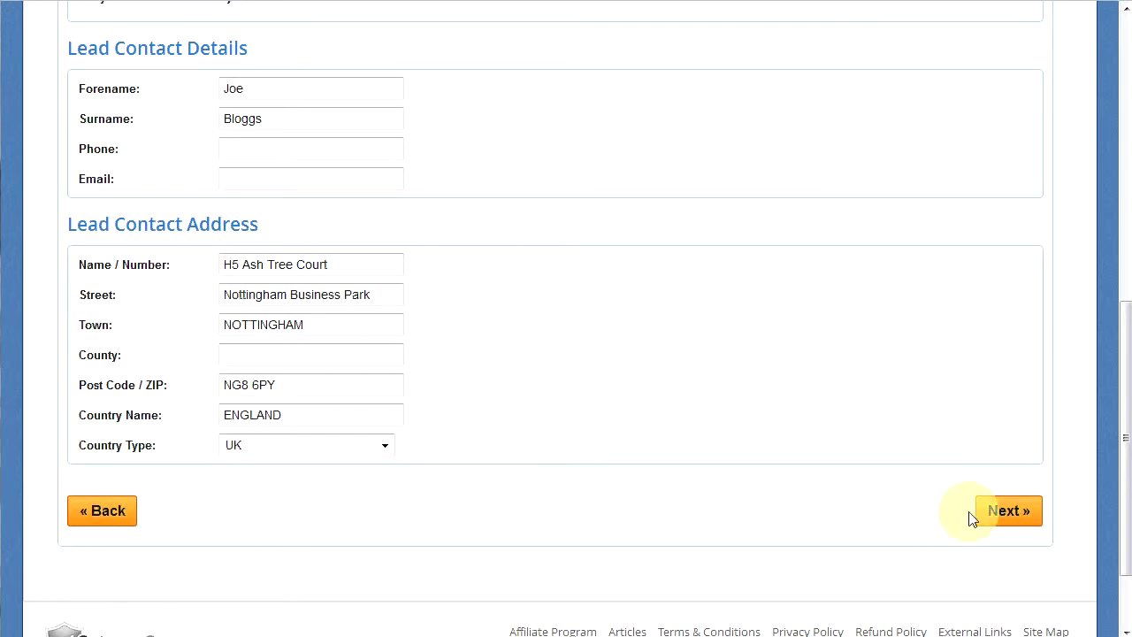
scroll(619, 509, up, 5)
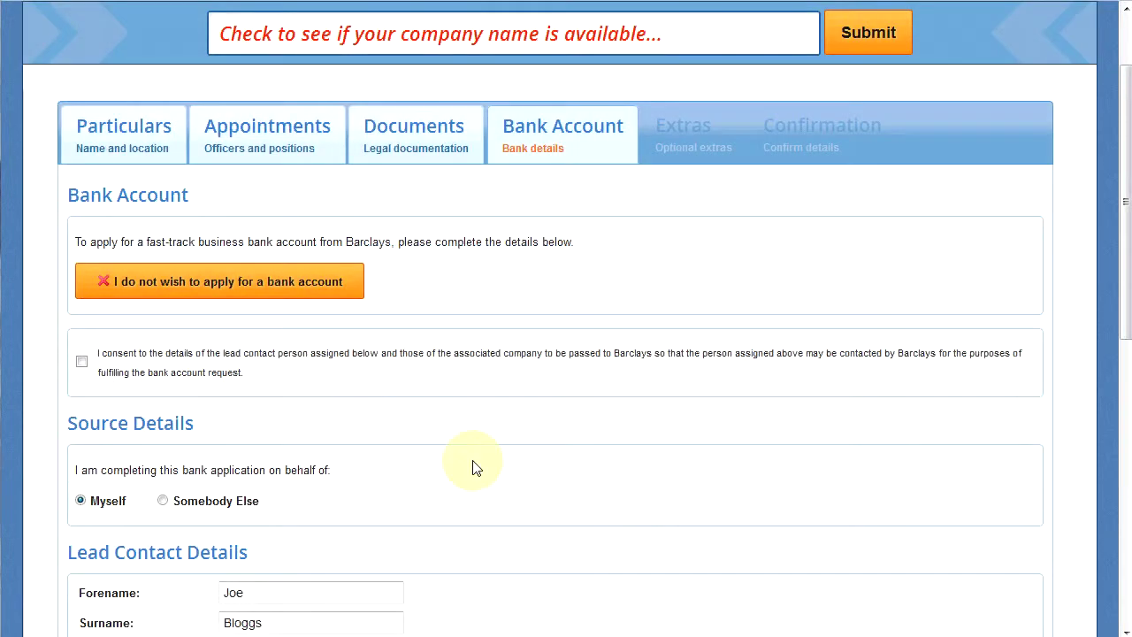
Decline the Barclays account application and scroll through the free business account benefits.
click(292, 284)
scroll(293, 295, down, 3)
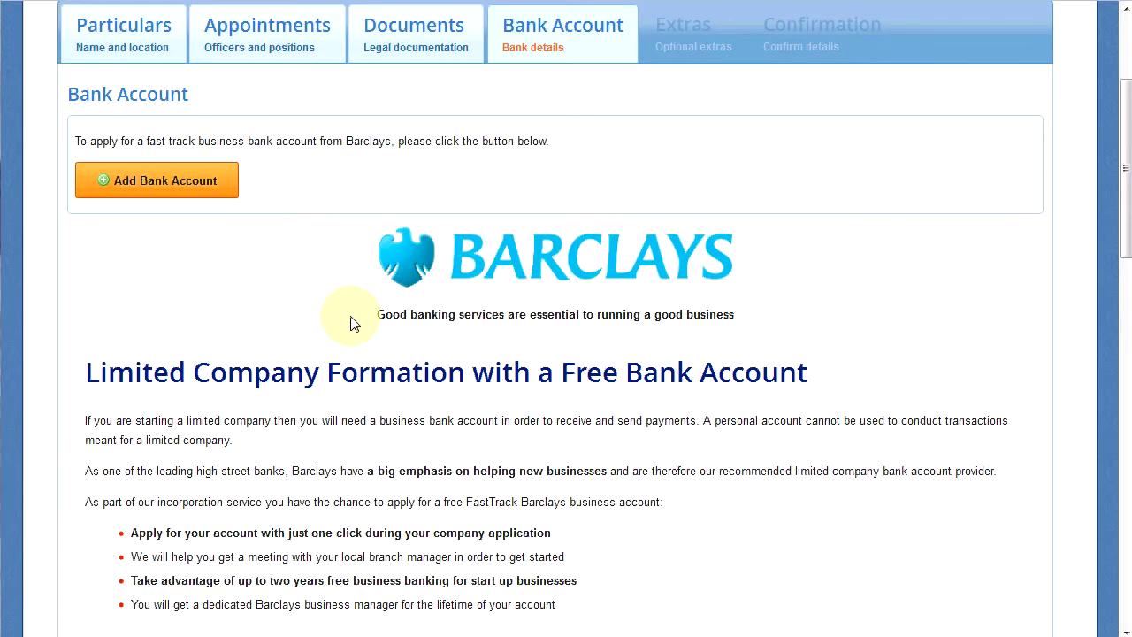
scroll(433, 283, down, 6)
scroll(436, 281, down, 2)
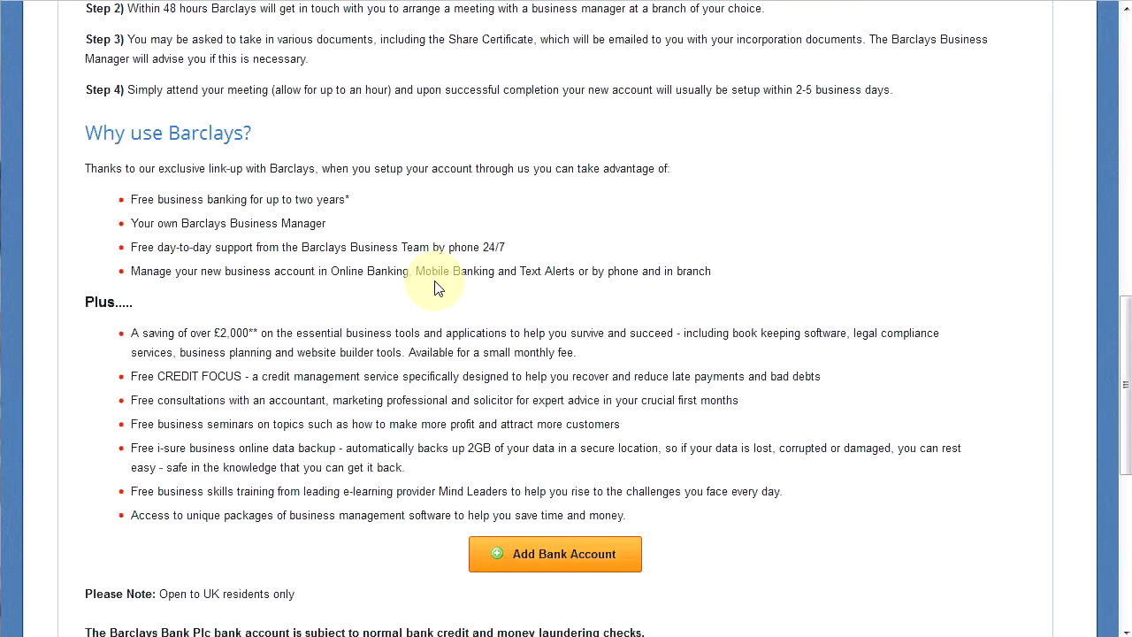
scroll(436, 288, down, 1)
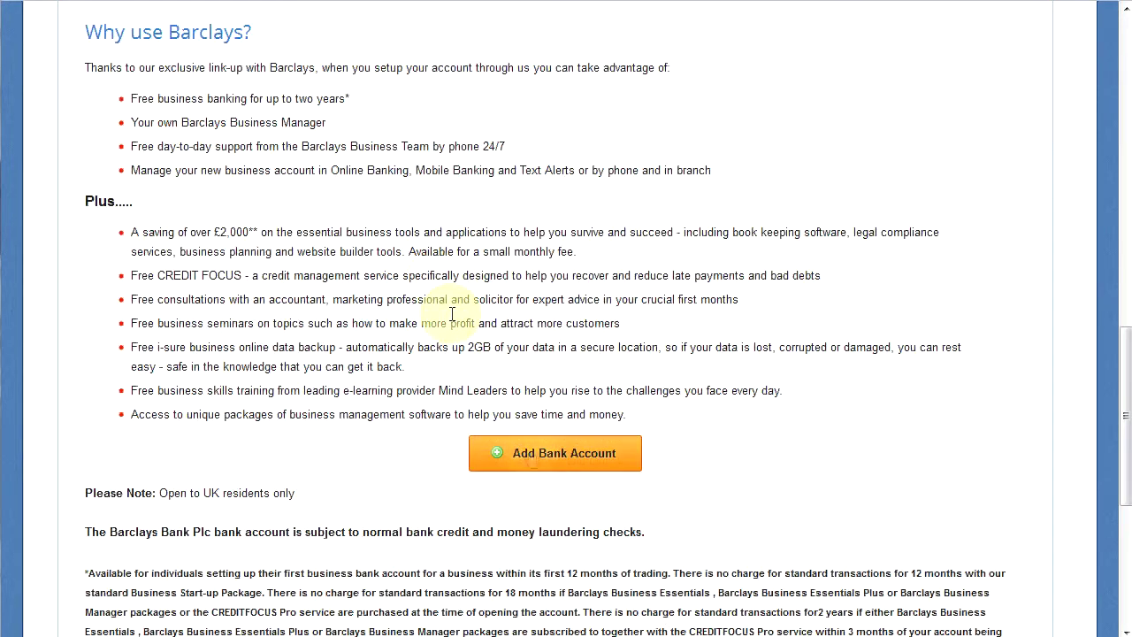
click(547, 466)
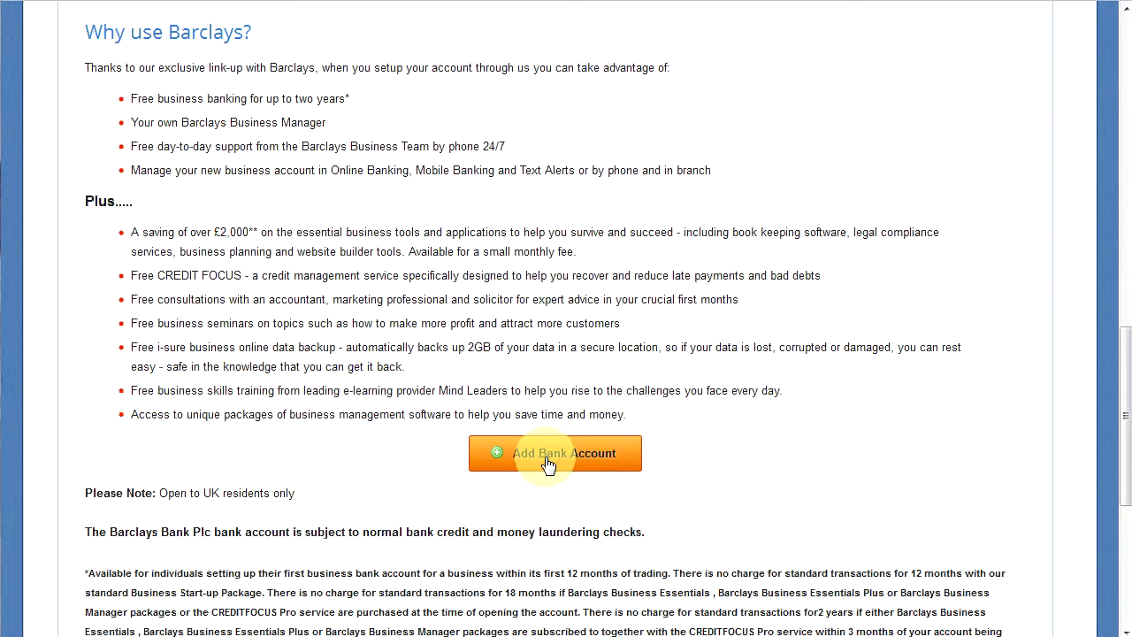
scroll(547, 466, down, 2)
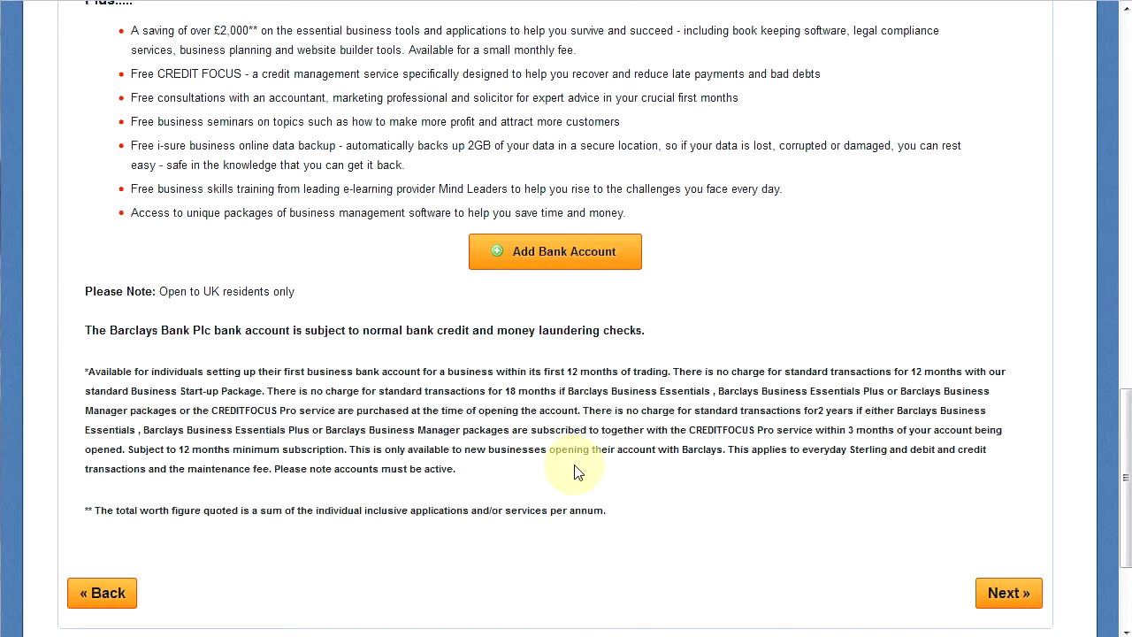
On Optional Extras, add the free 1 Months Free Accountancy extra to the basket at £0.00.
click(996, 601)
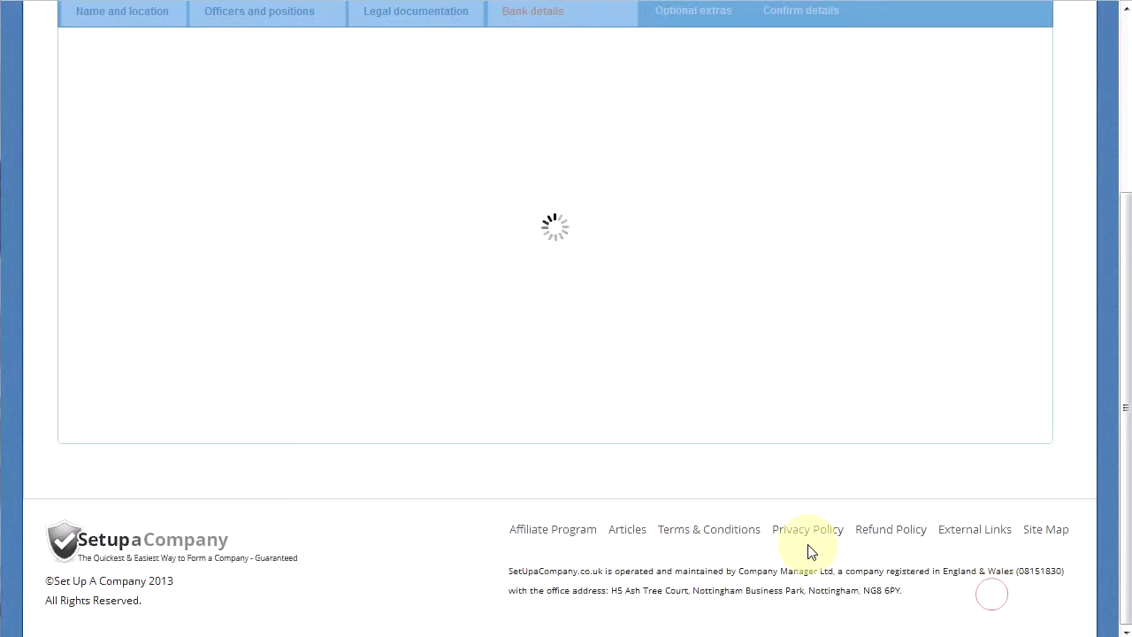
scroll(768, 482, up, 2)
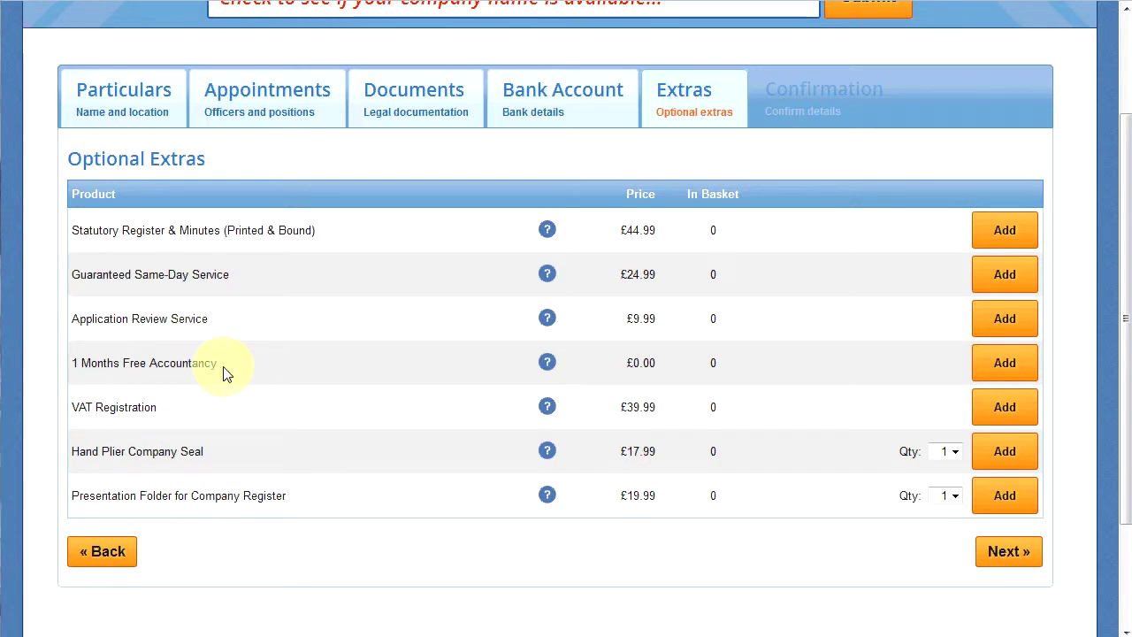
click(1015, 373)
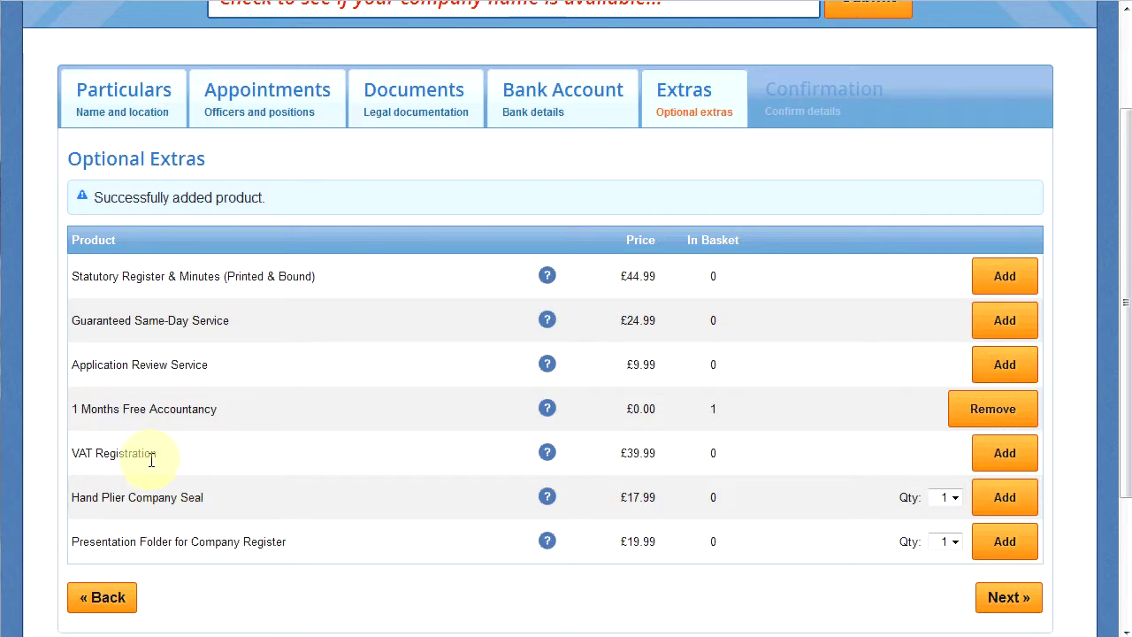
scroll(151, 459, down, 2)
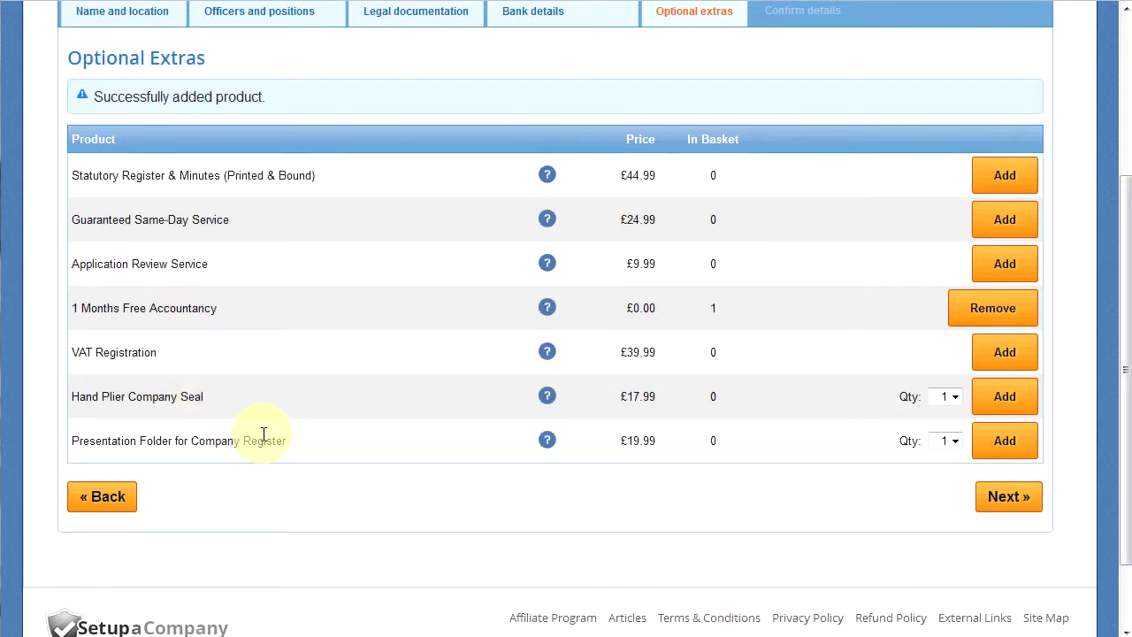
scroll(263, 436, up, 2)
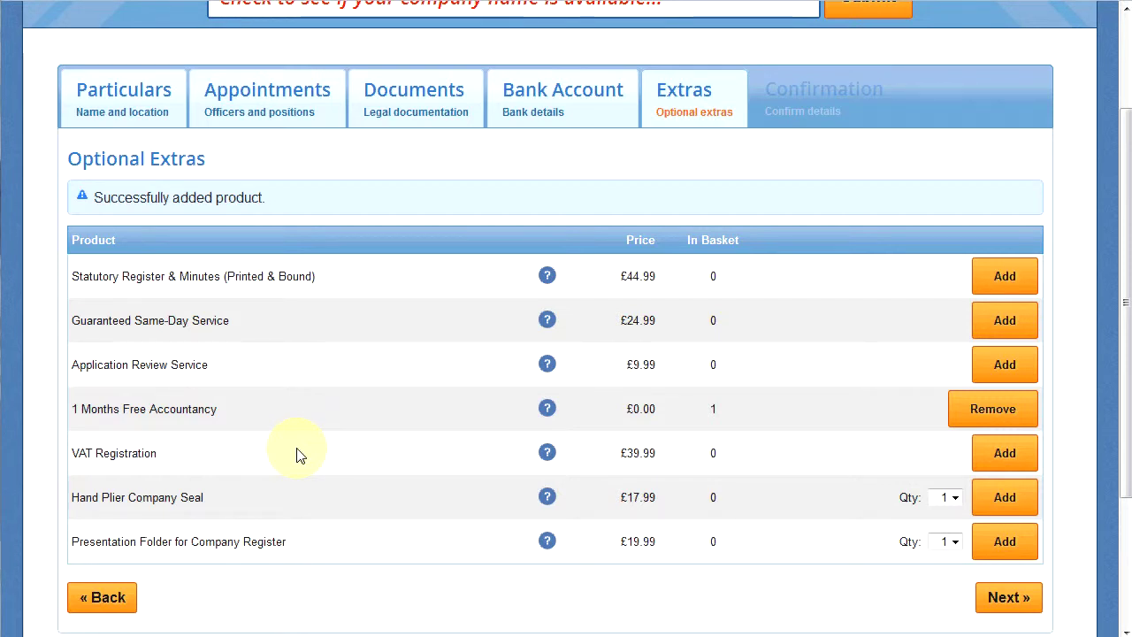
View the Guaranteed Same-Day Service details, then dismiss the information popup.
click(1001, 602)
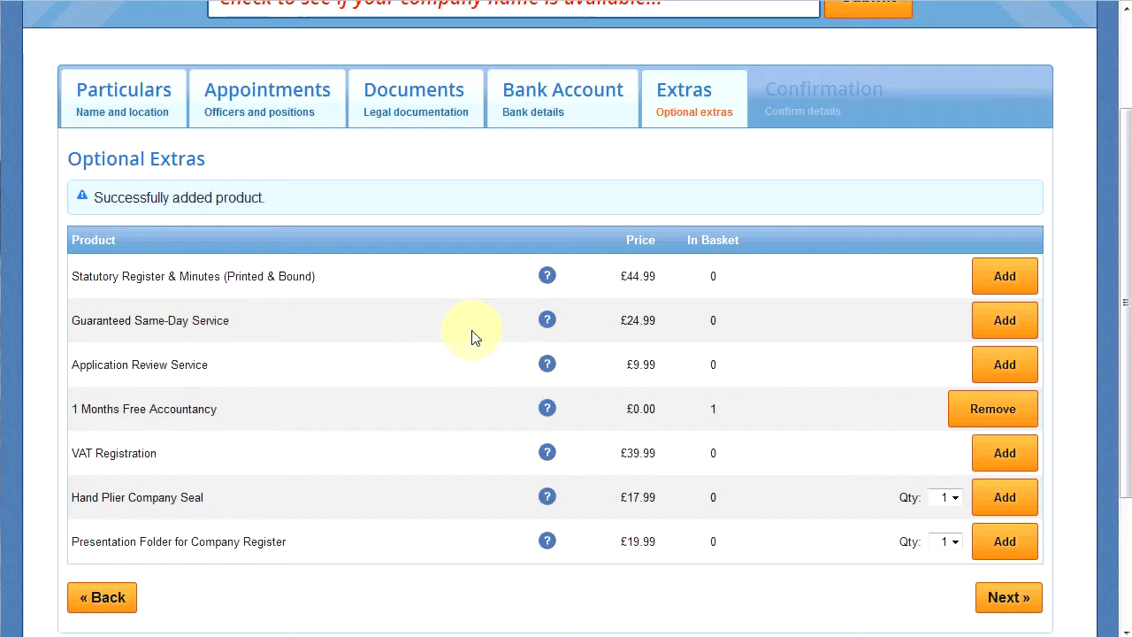
click(548, 322)
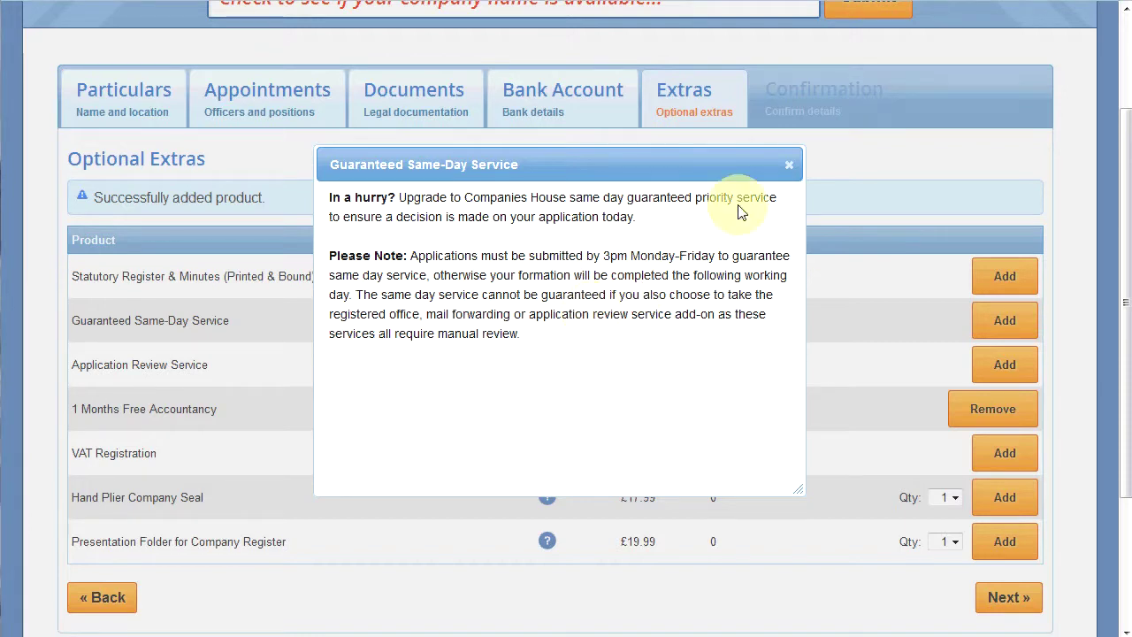
click(787, 172)
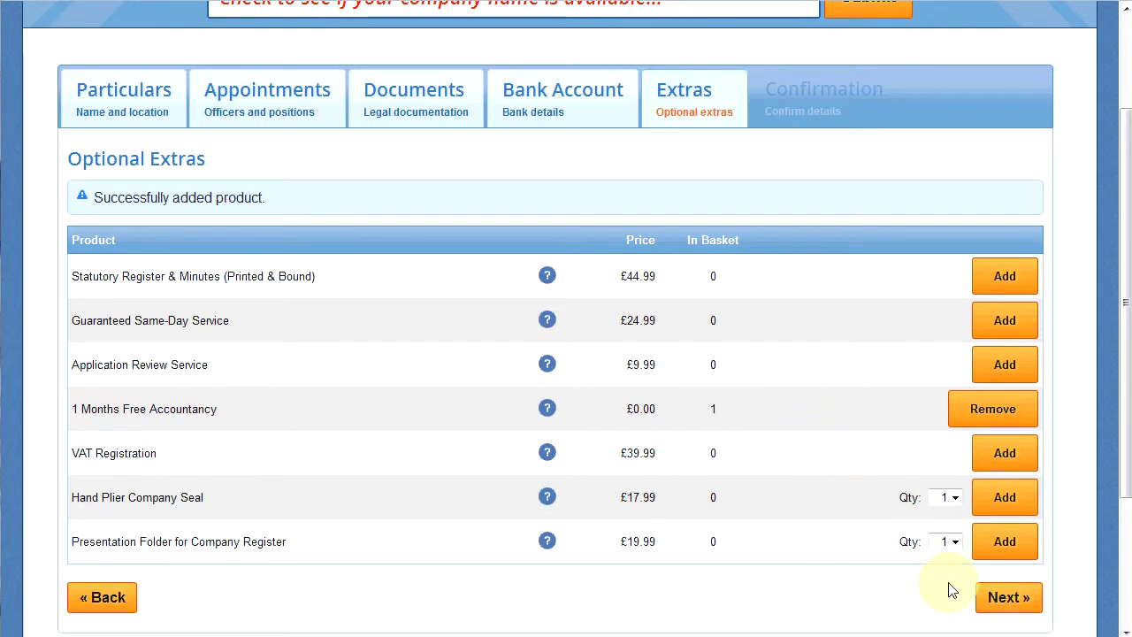
Review the company, appointment and share class summary on Confirmation, then proceed to Payment.
click(1006, 601)
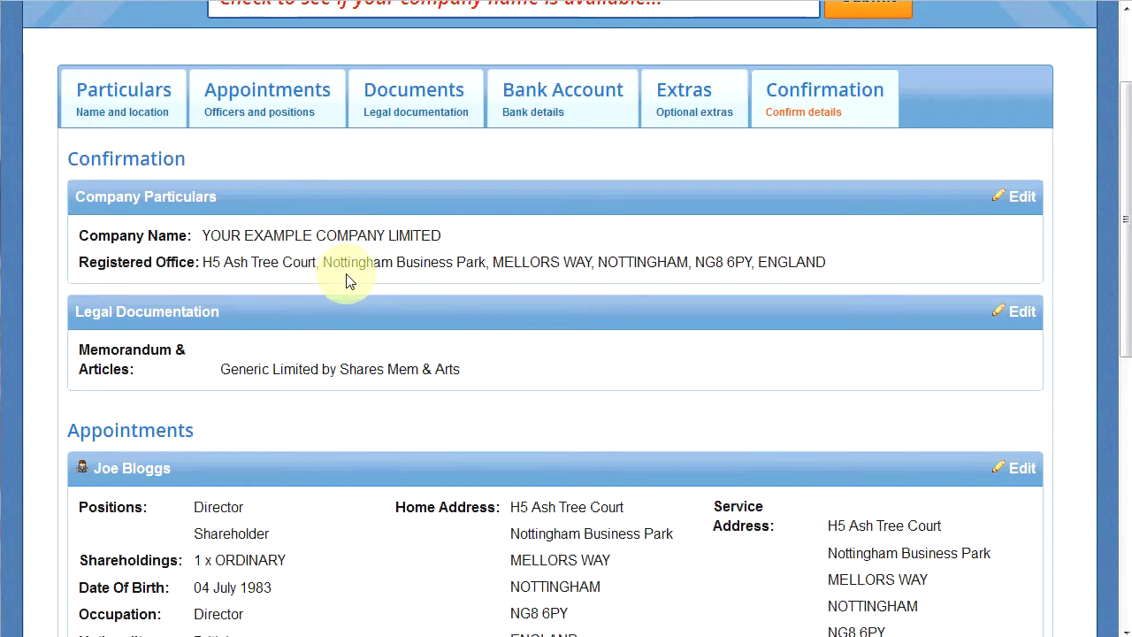
scroll(348, 298, down, 5)
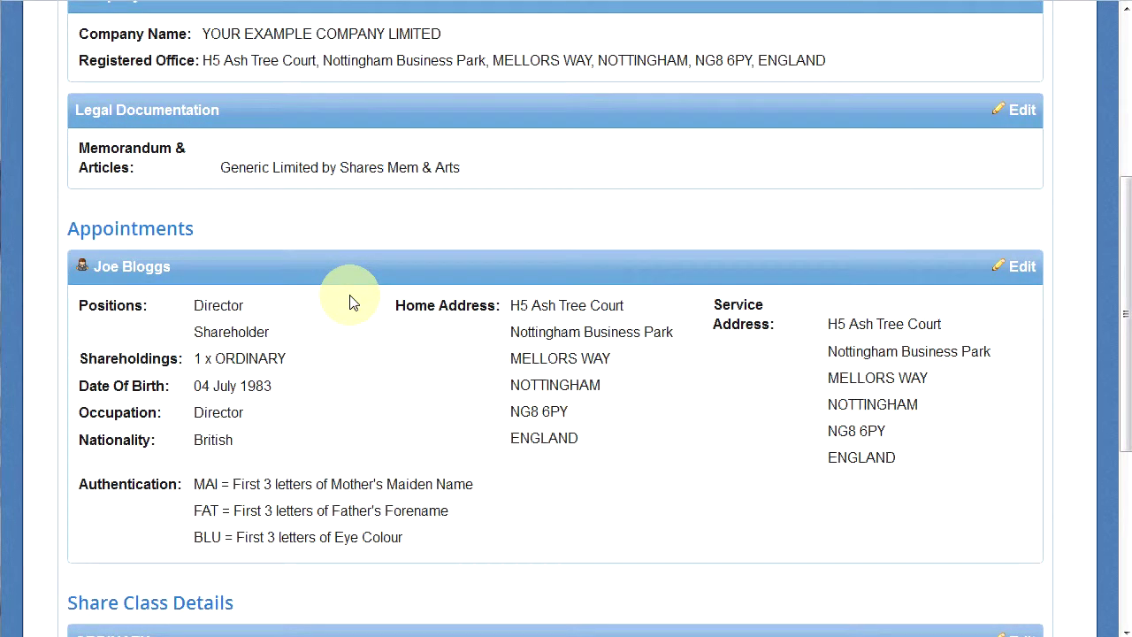
scroll(351, 302, down, 1)
scroll(351, 302, down, 1)
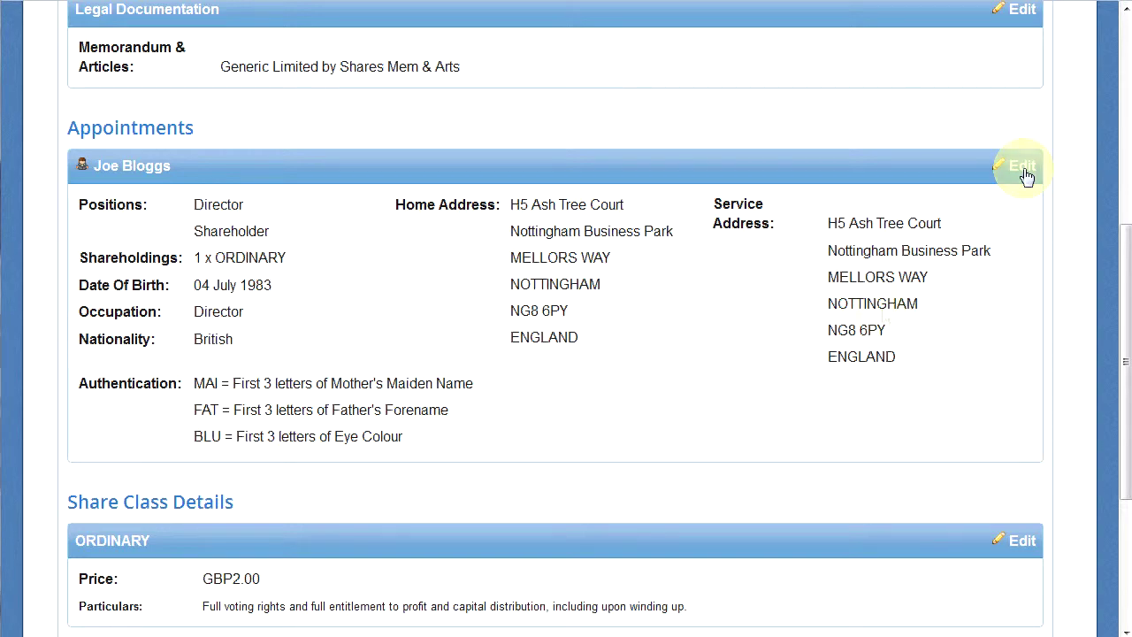
scroll(820, 360, down, 3)
scroll(822, 364, down, 1)
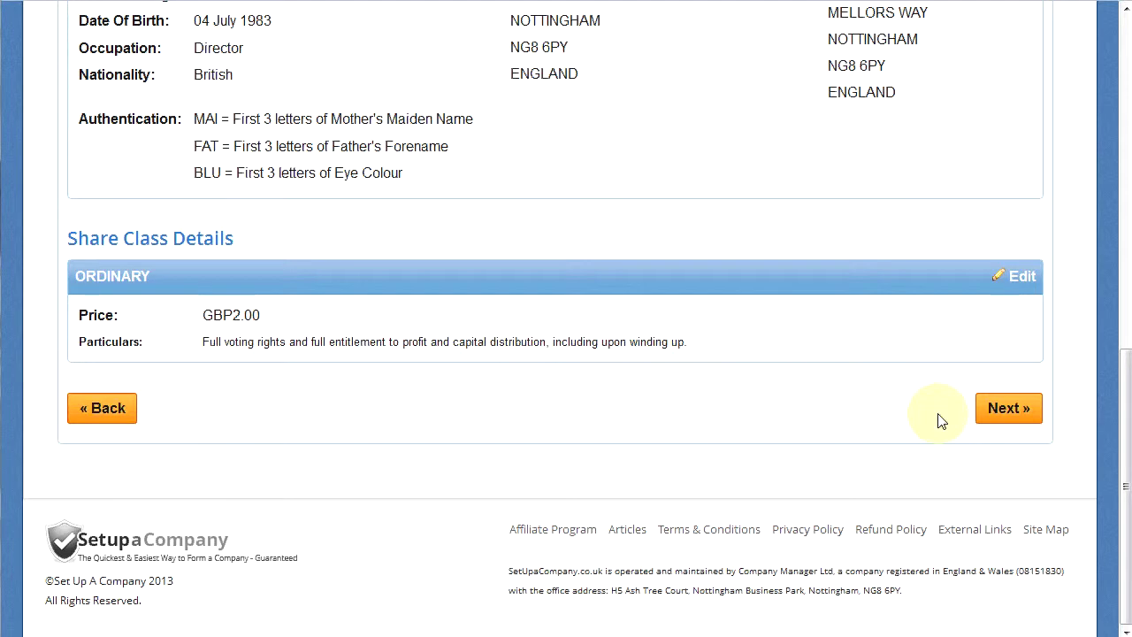
click(1007, 414)
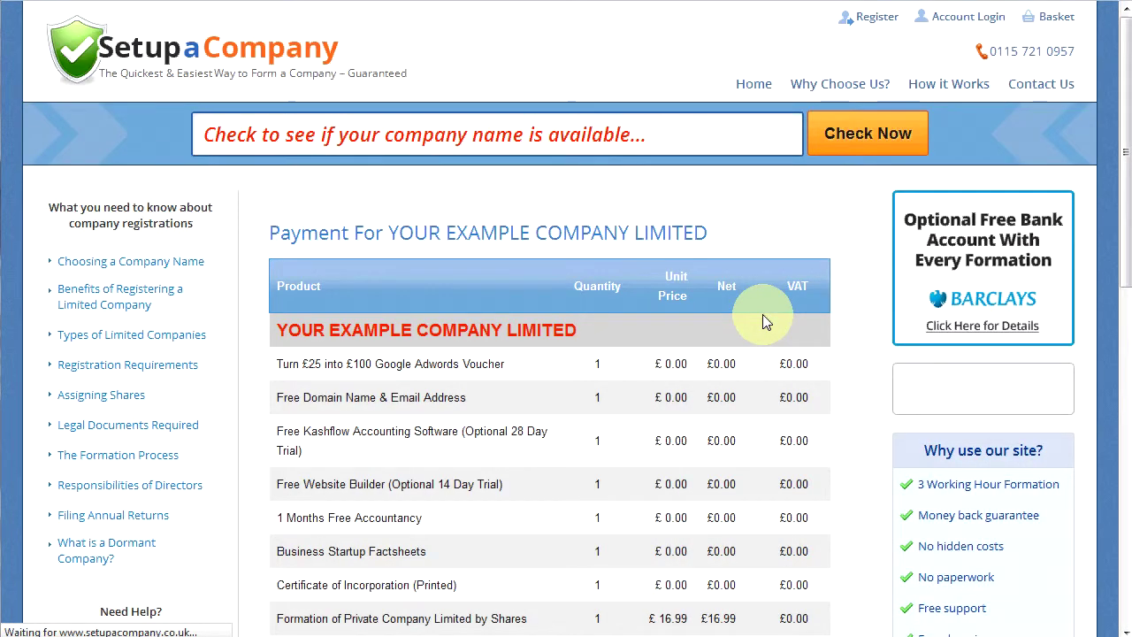
Scroll past the £29.99 order table to the Delivery Details section.
scroll(762, 314, down, 2)
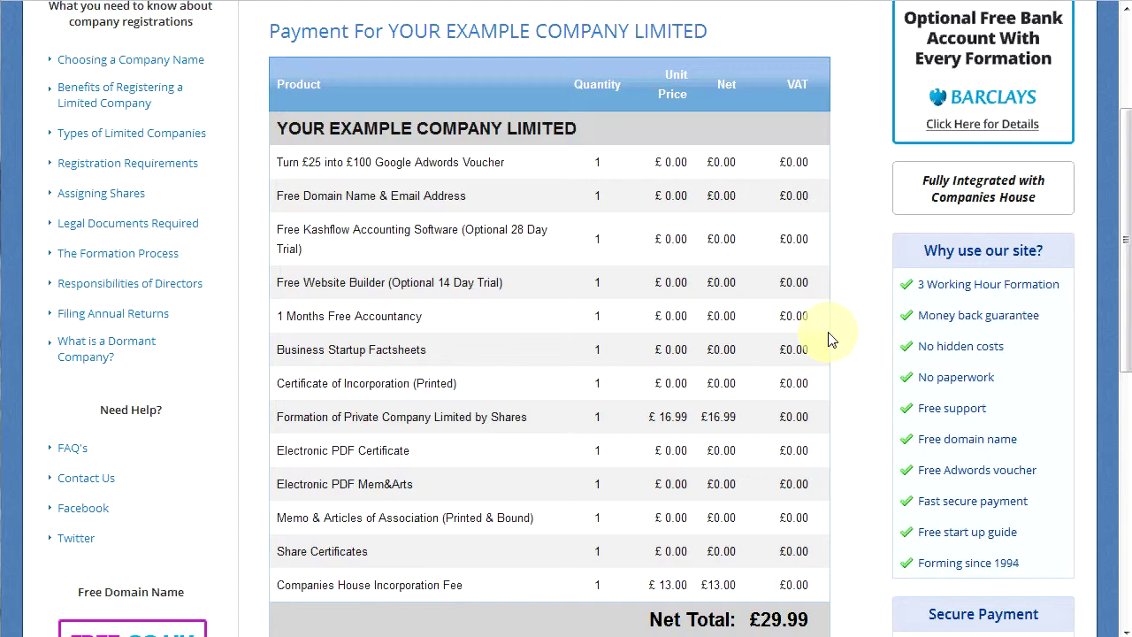
scroll(831, 340, down, 3)
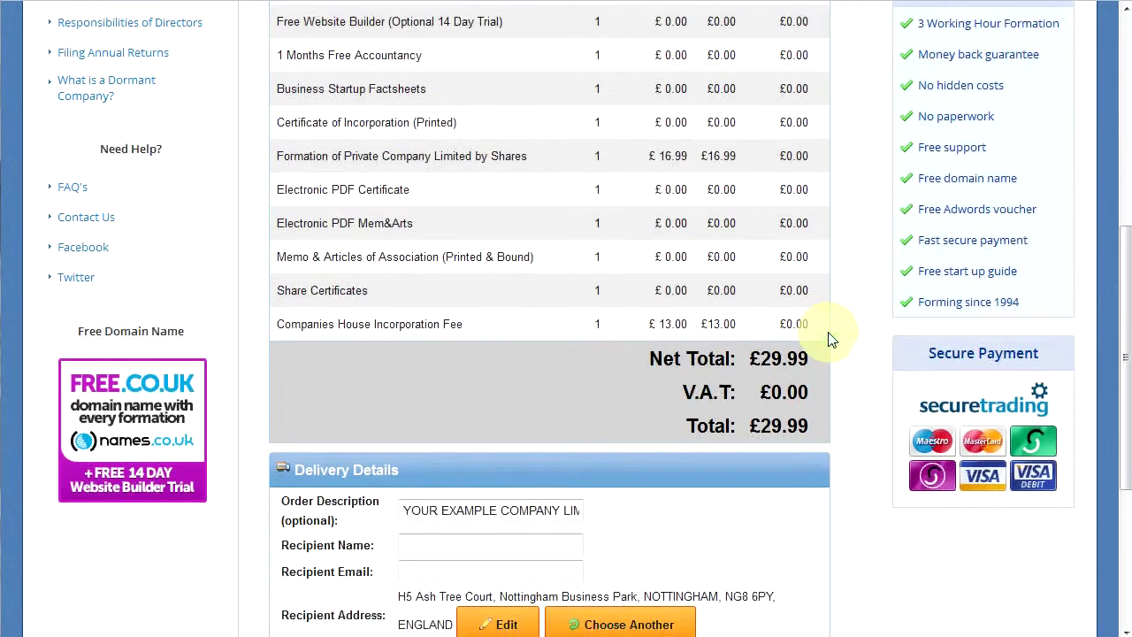
scroll(832, 340, down, 3)
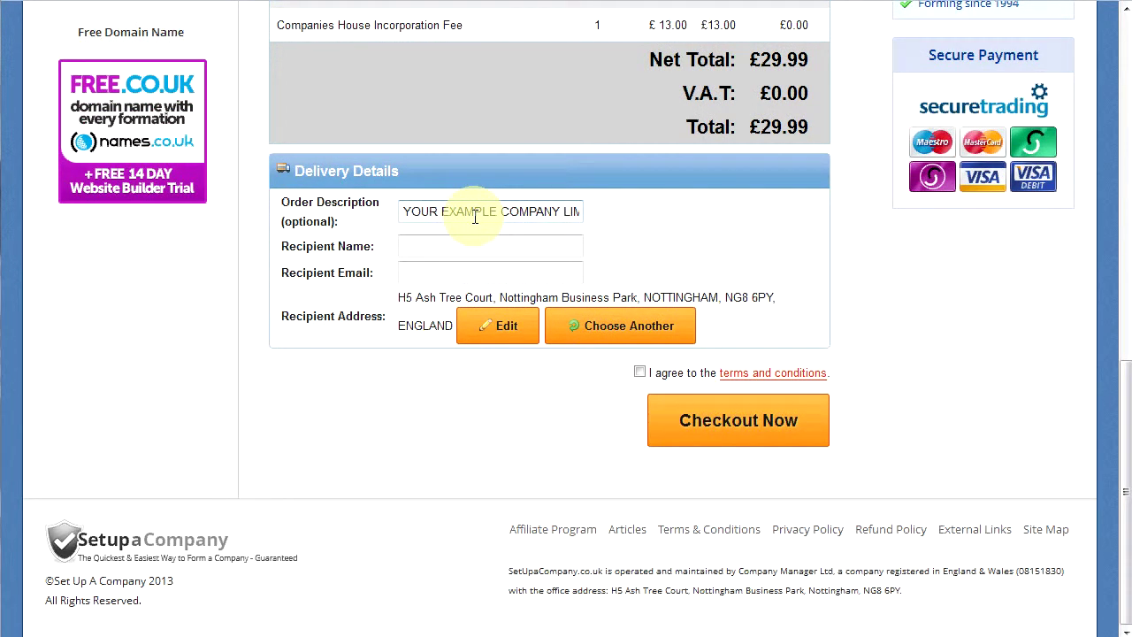
Enter the recipient's full name and e-mail address in the delivery details.
click(437, 246)
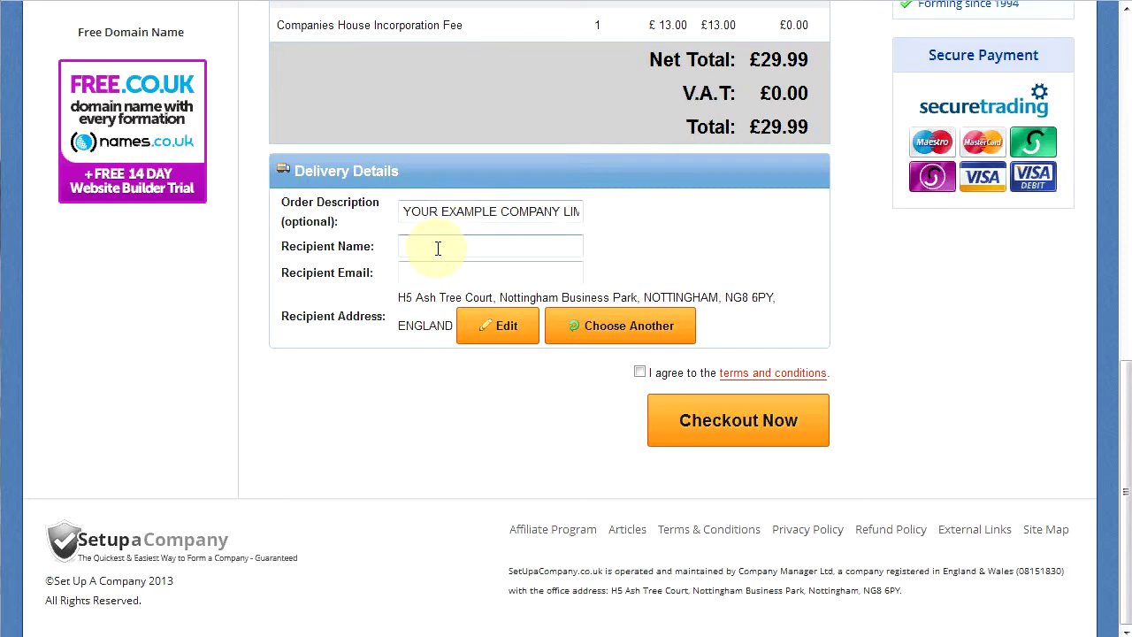
text(Joe Bloggs)
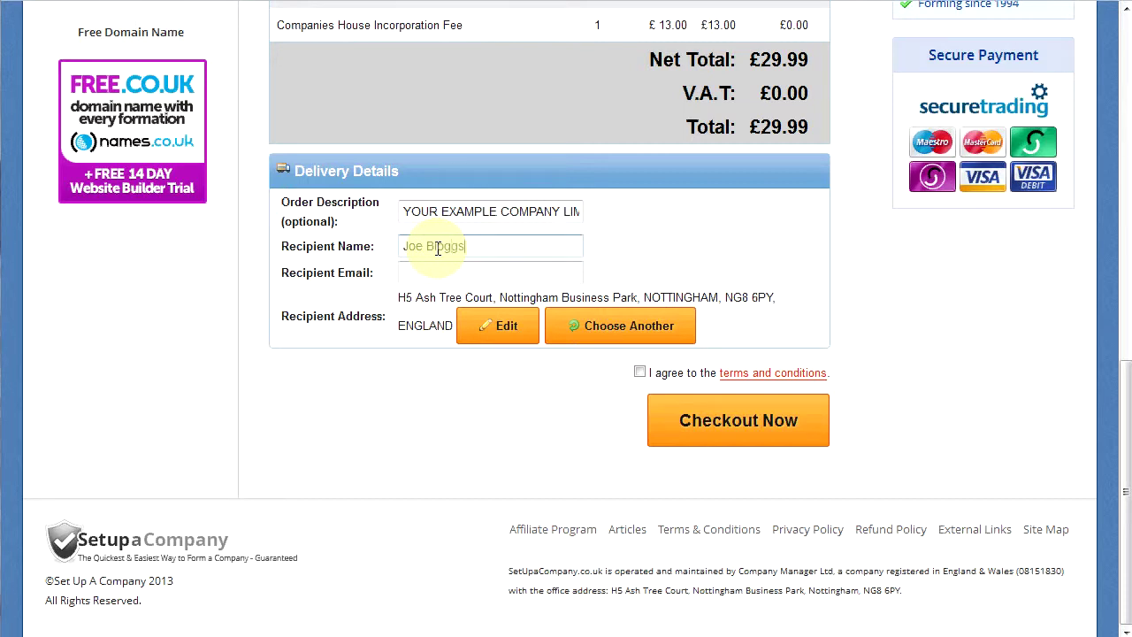
key(Tab)
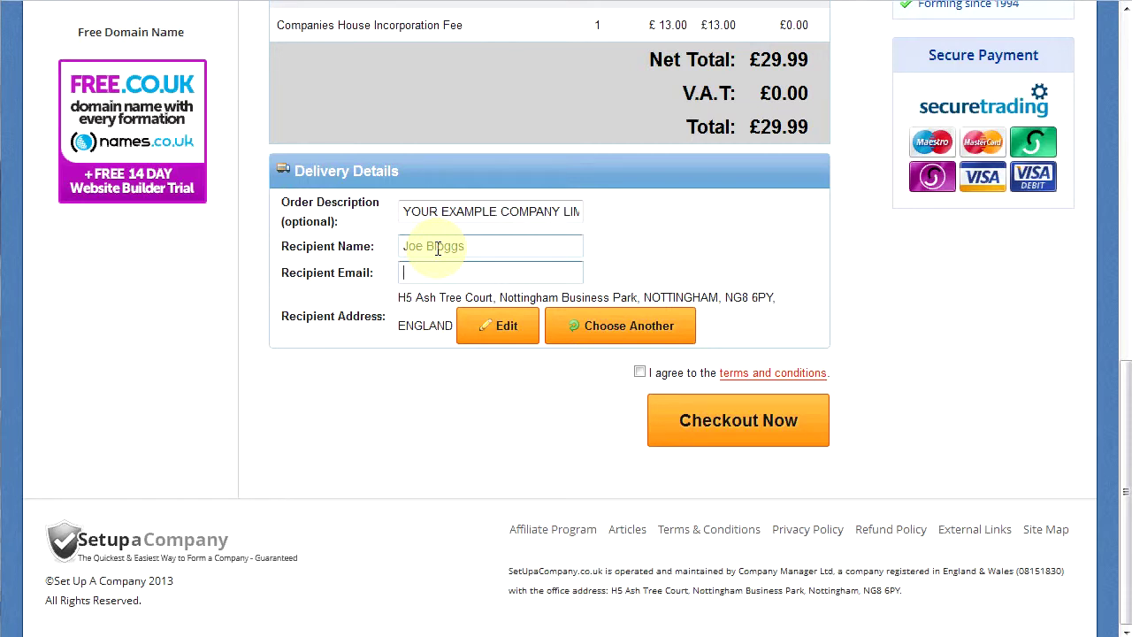
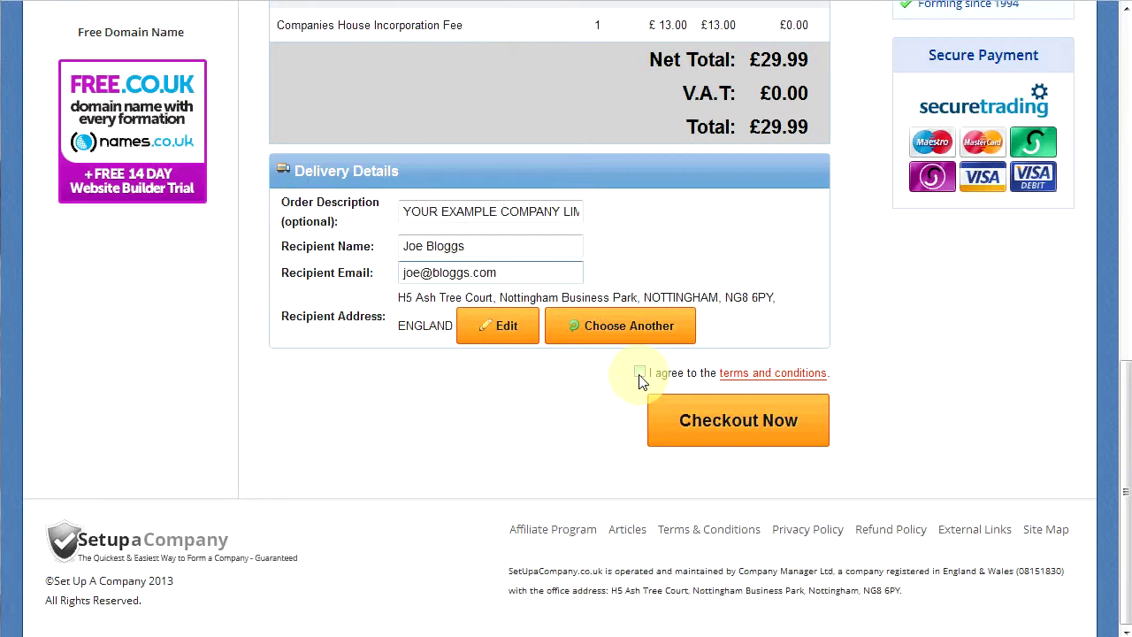
Agree to the terms and conditions, check out, and choose Debit / Credit Card payment.
click(639, 374)
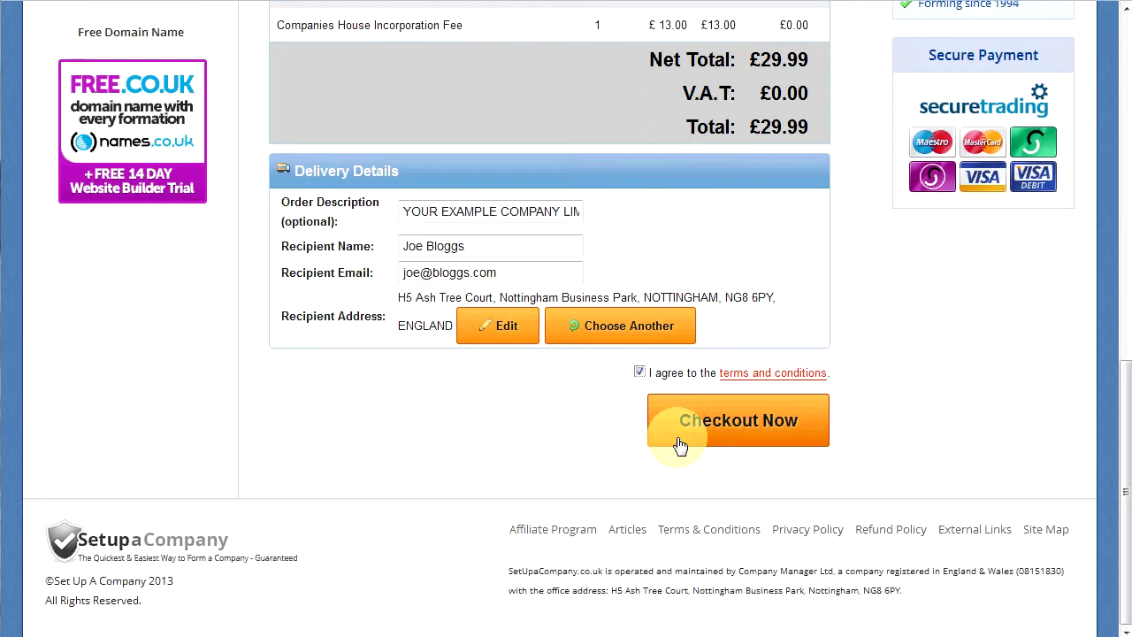
click(711, 435)
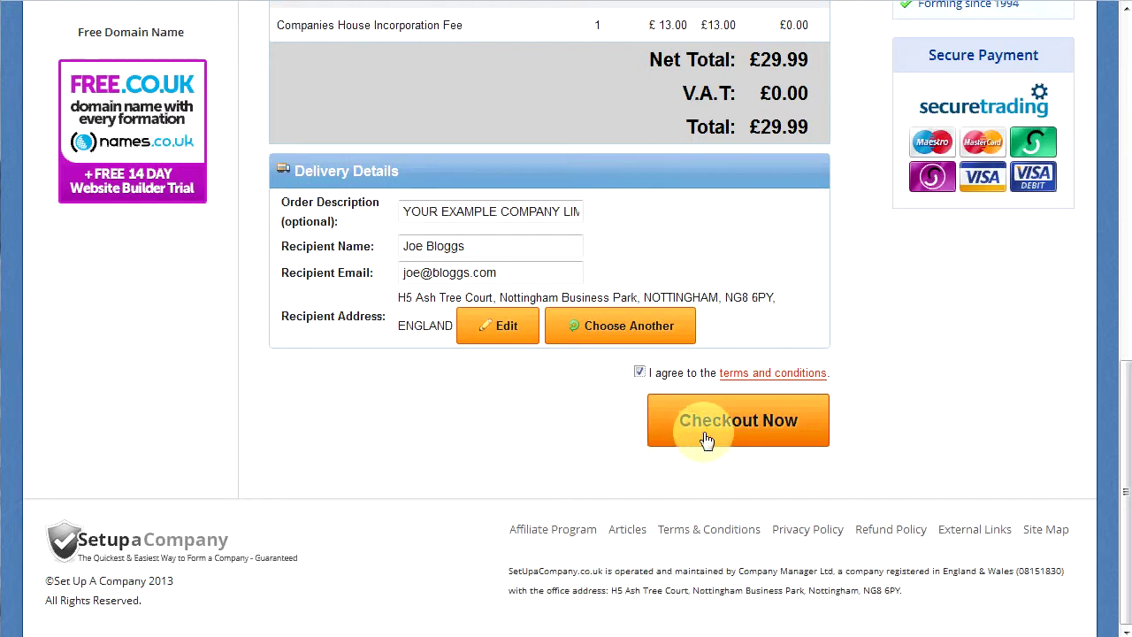
click(767, 425)
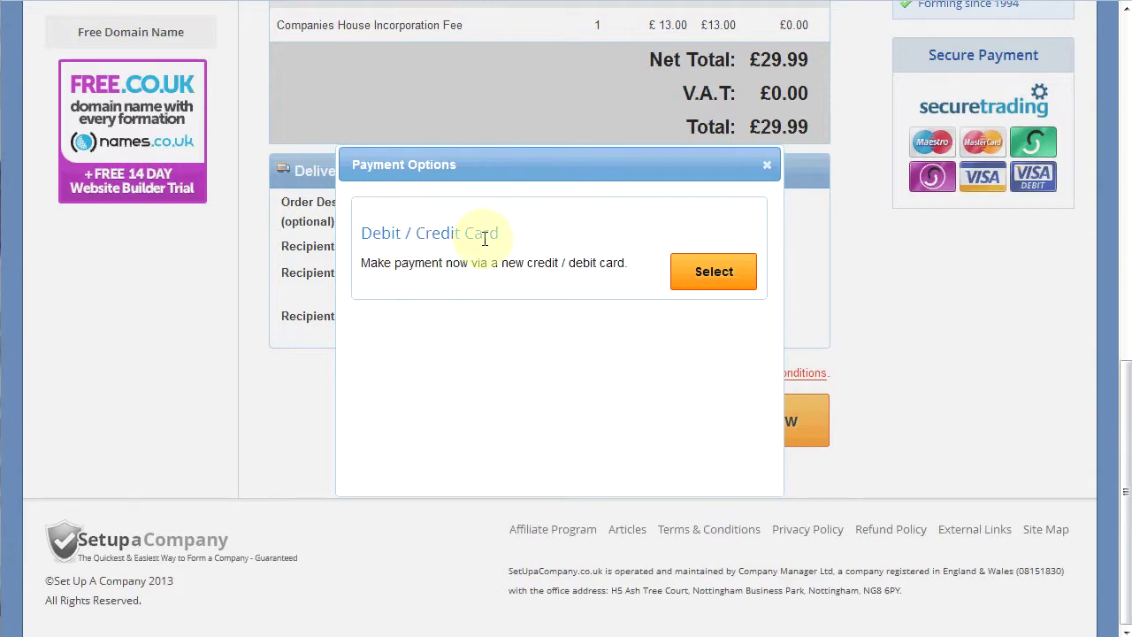
click(704, 277)
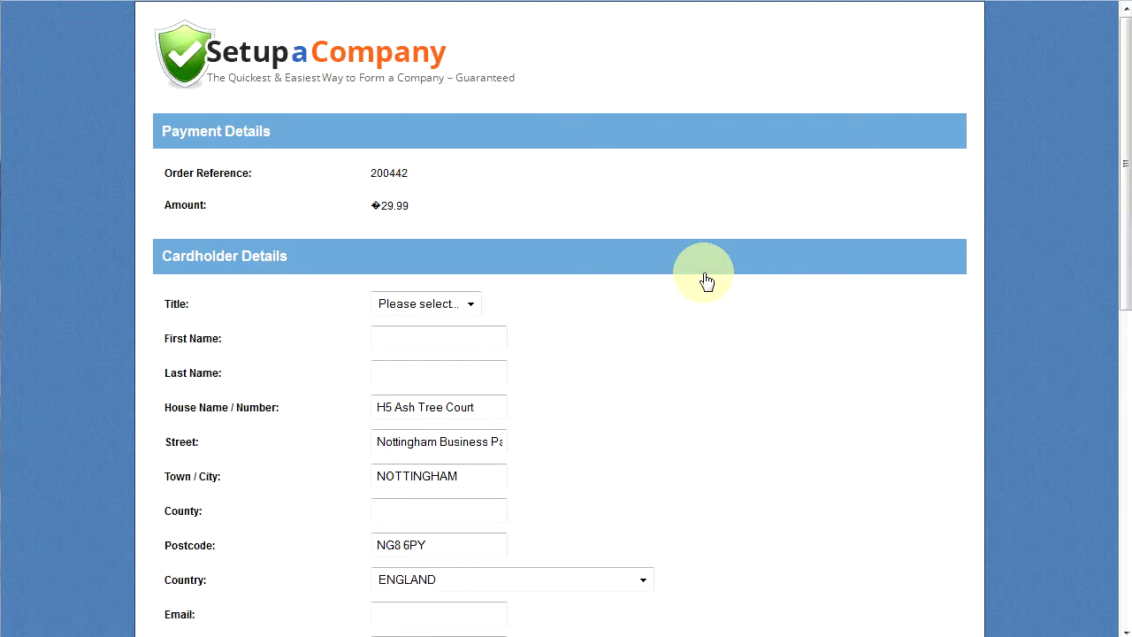
scroll(707, 280, down, 3)
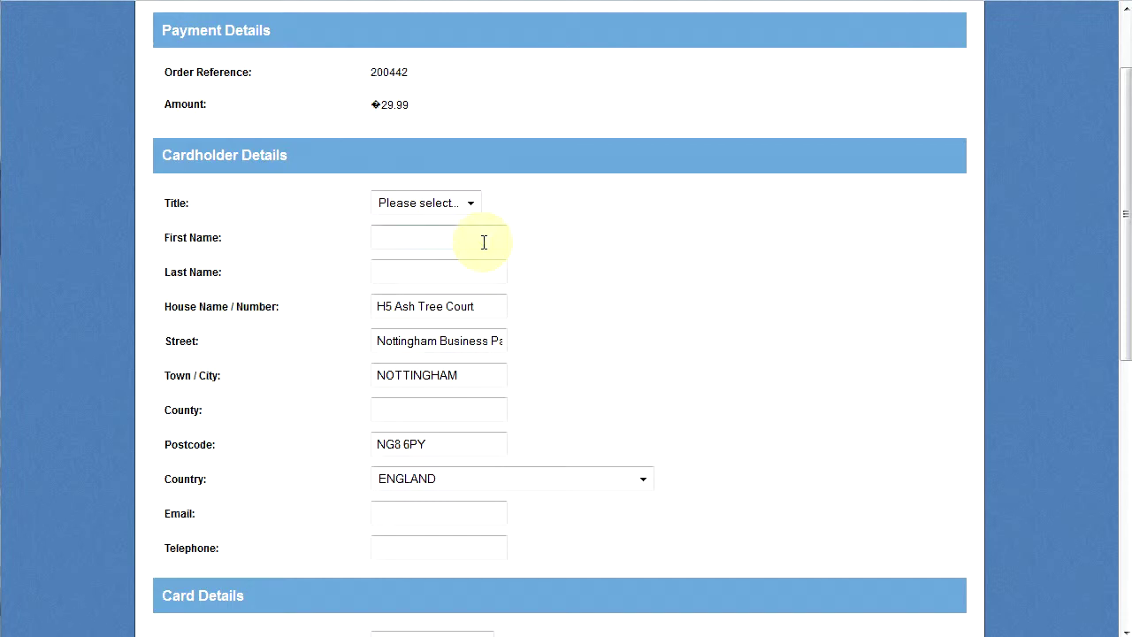
scroll(482, 240, down, 3)
scroll(484, 242, down, 2)
scroll(484, 242, down, 5)
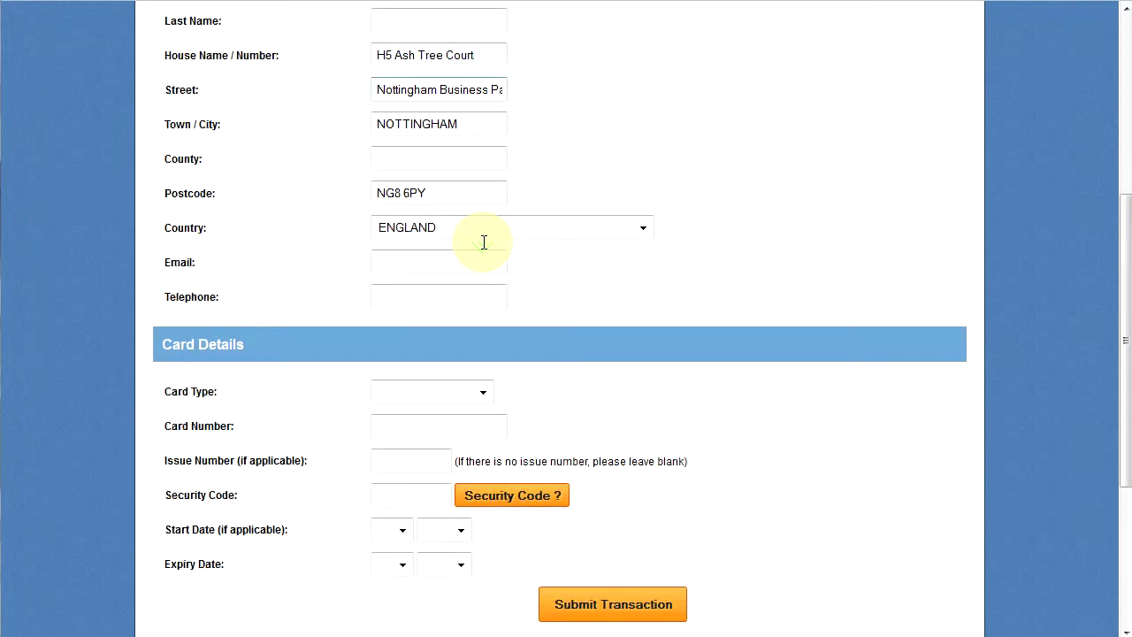
scroll(434, 299, down, 2)
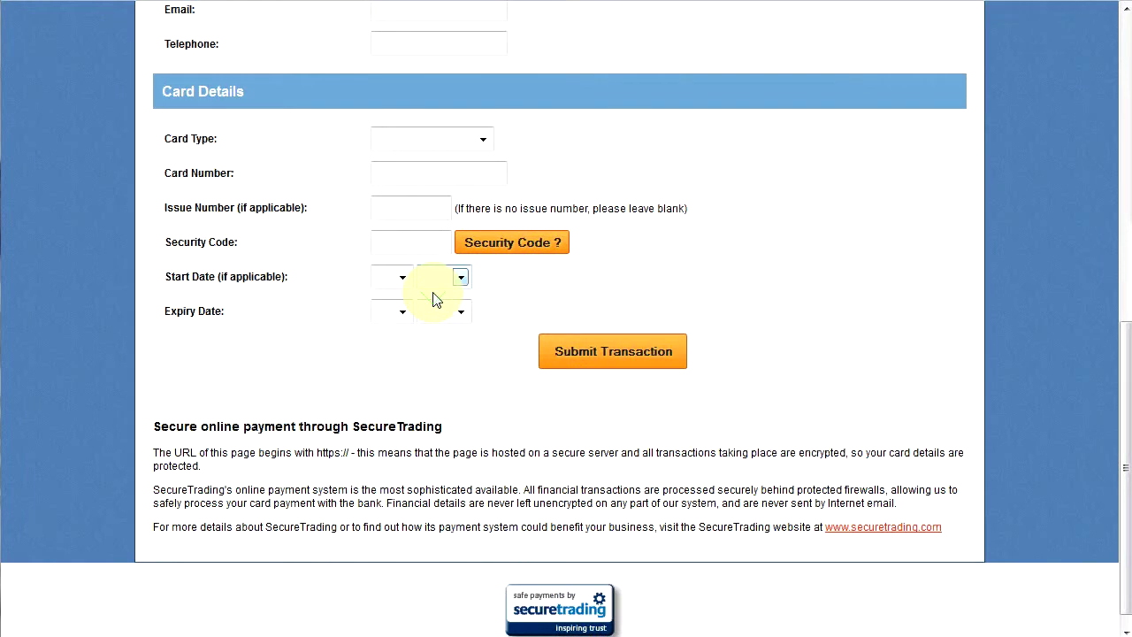